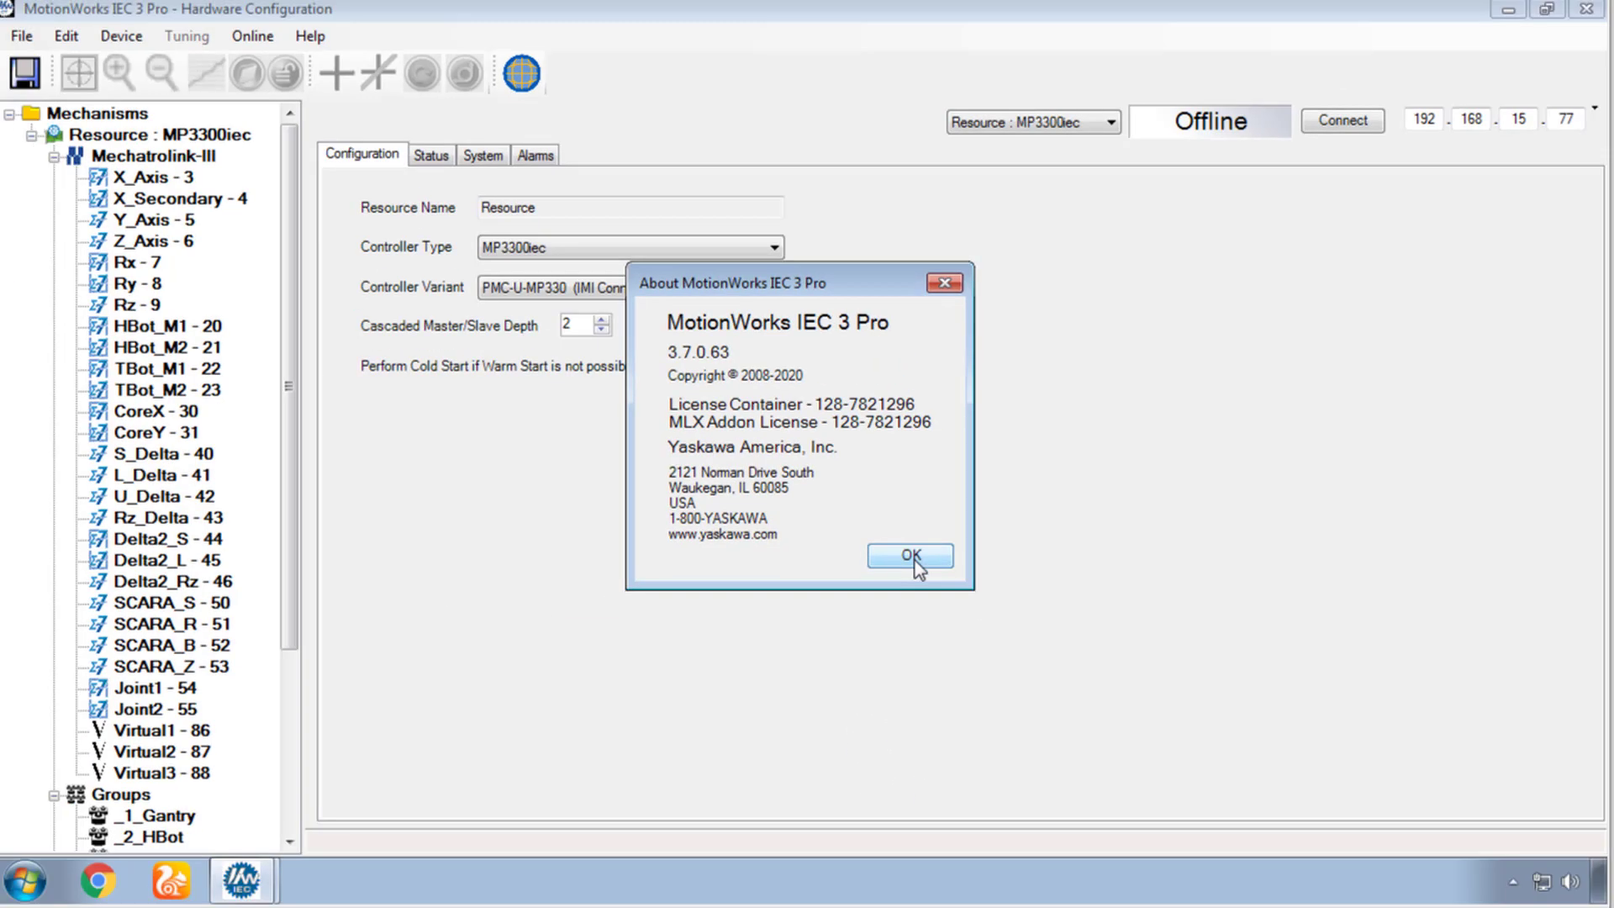
Dismiss the version information and display the Groups table listing each group's mechanism and axes
left_click(911, 555)
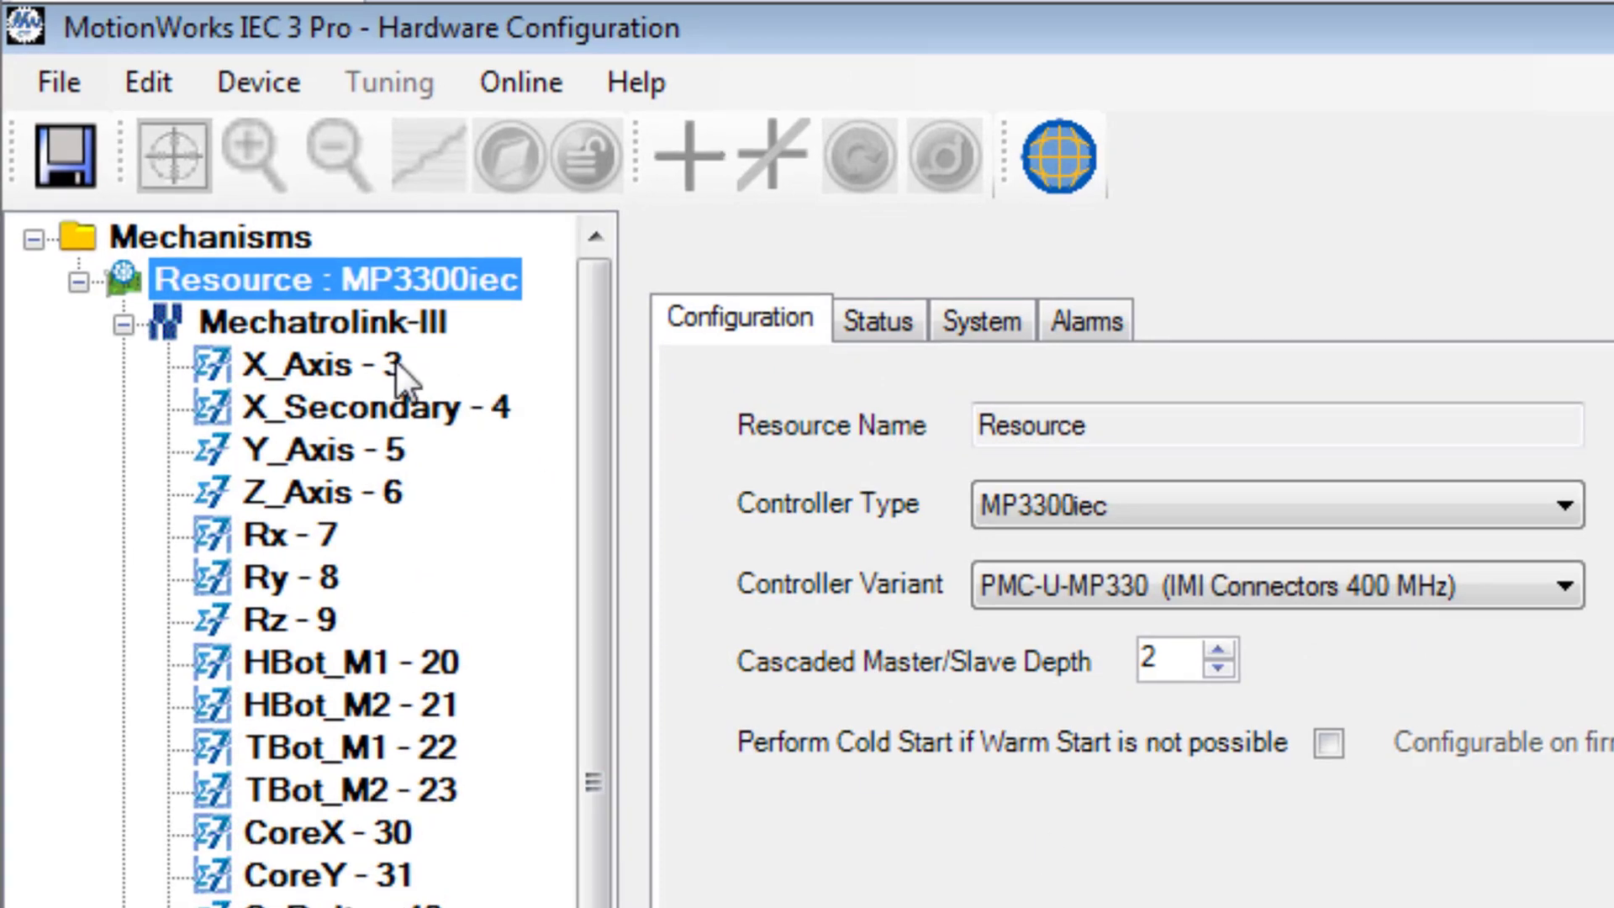
left_click(340, 326)
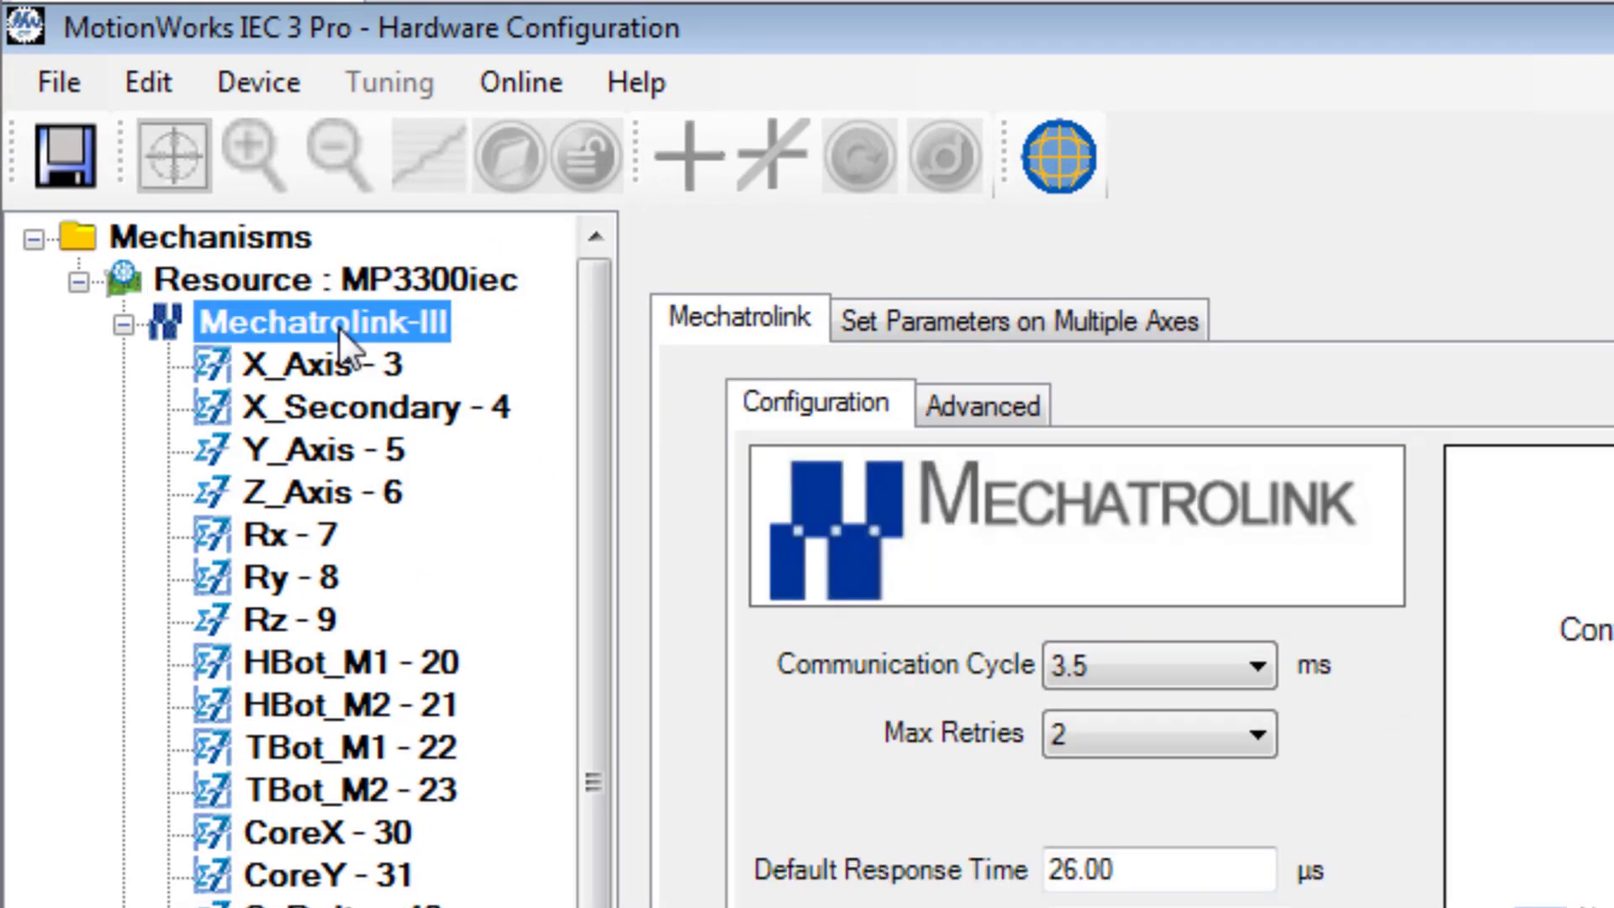
scroll(262, 907, "down", 4)
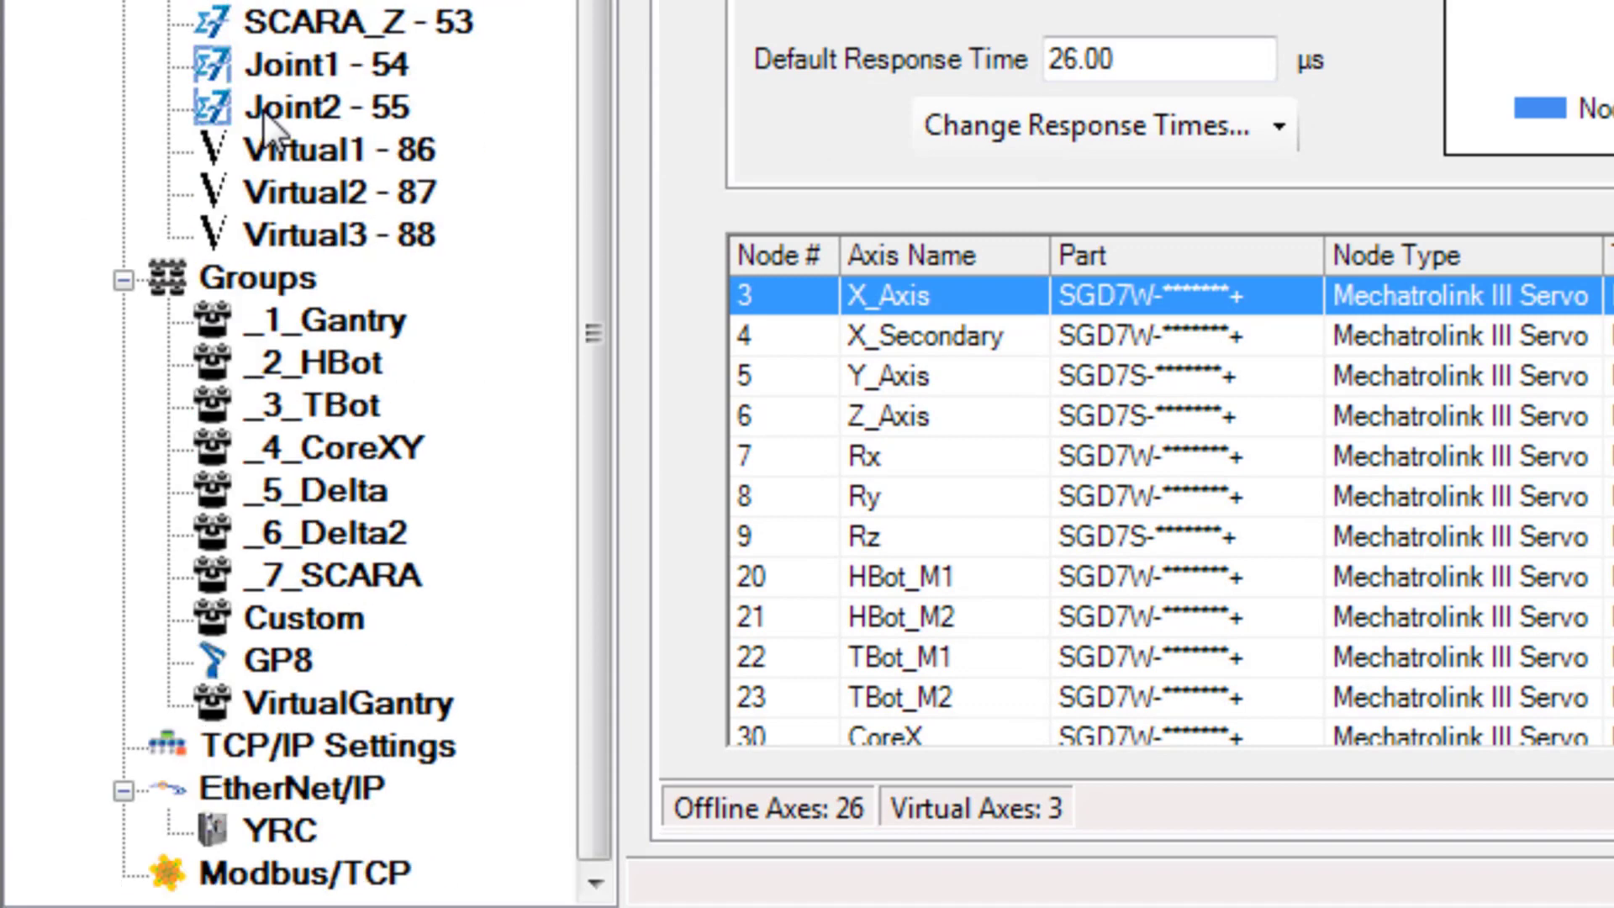
left_click(261, 281)
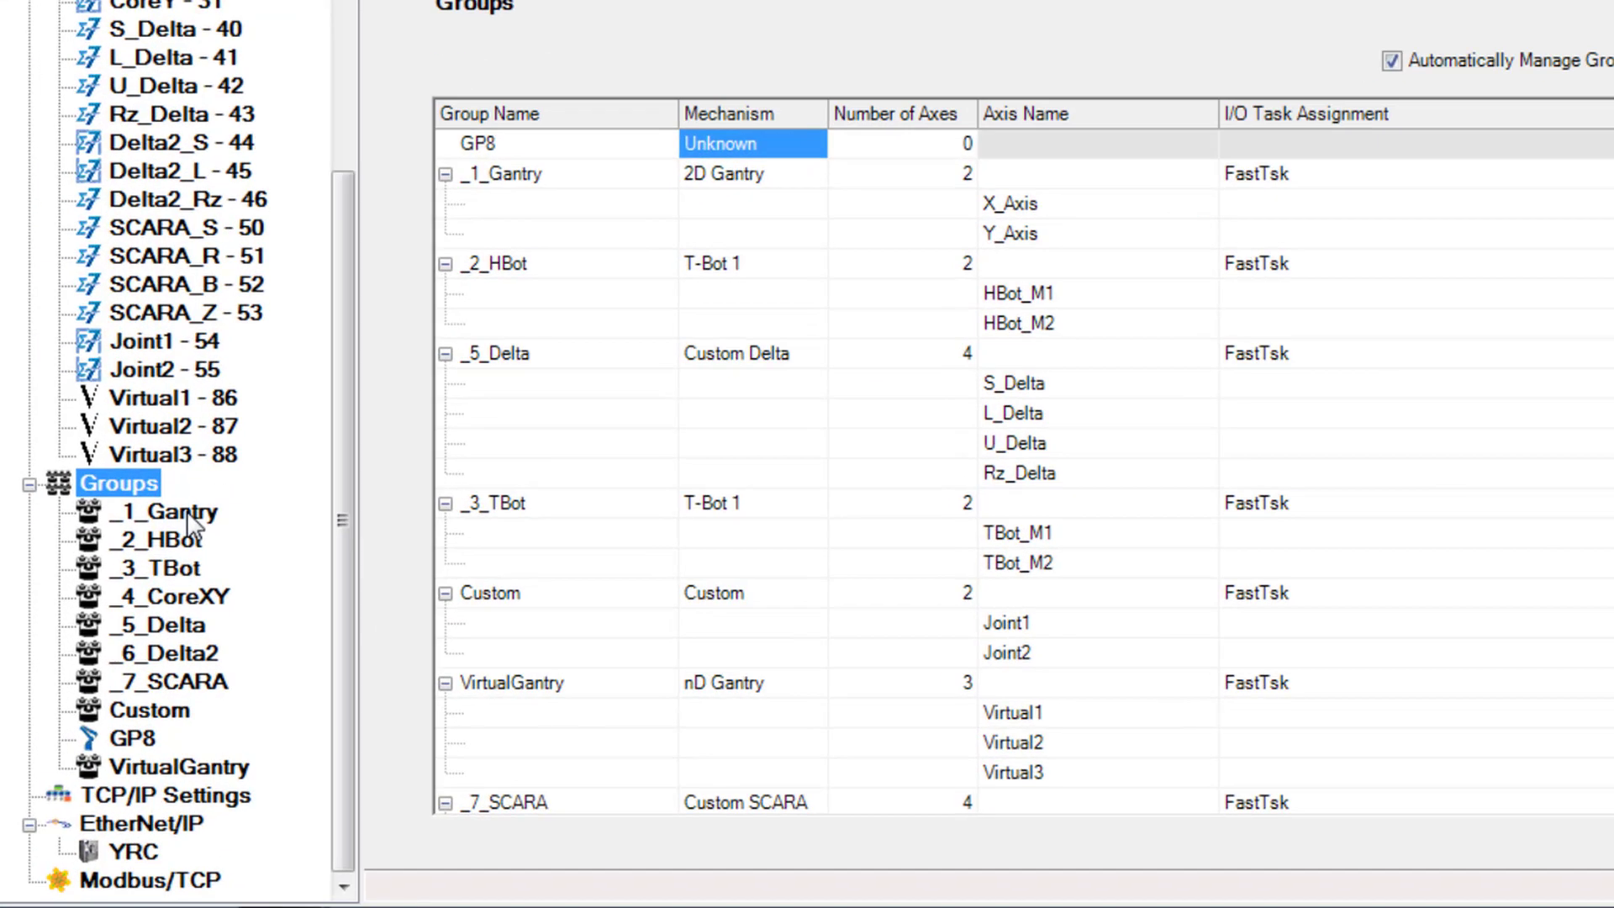
Open the _1_Gantry group's configuration showing its 2D Gantry with X_Axis and Y_Axis
left_click(186, 513)
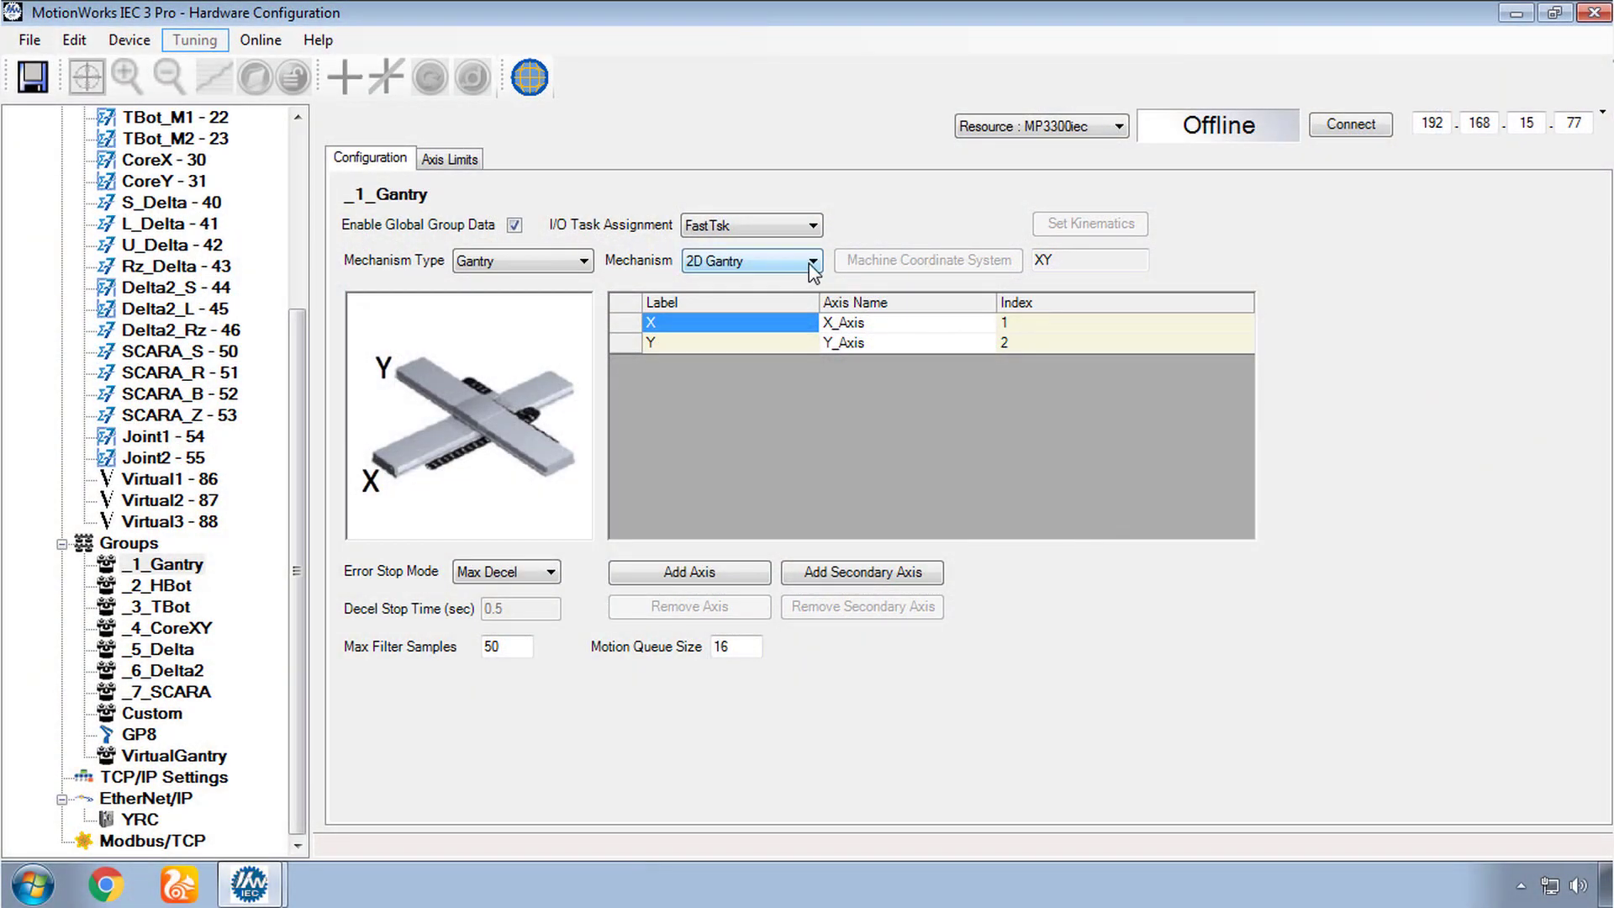
Change _1_Gantry's mechanism from 2D Gantry to 3D Gantry, then to nD Gantry
left_click(813, 264)
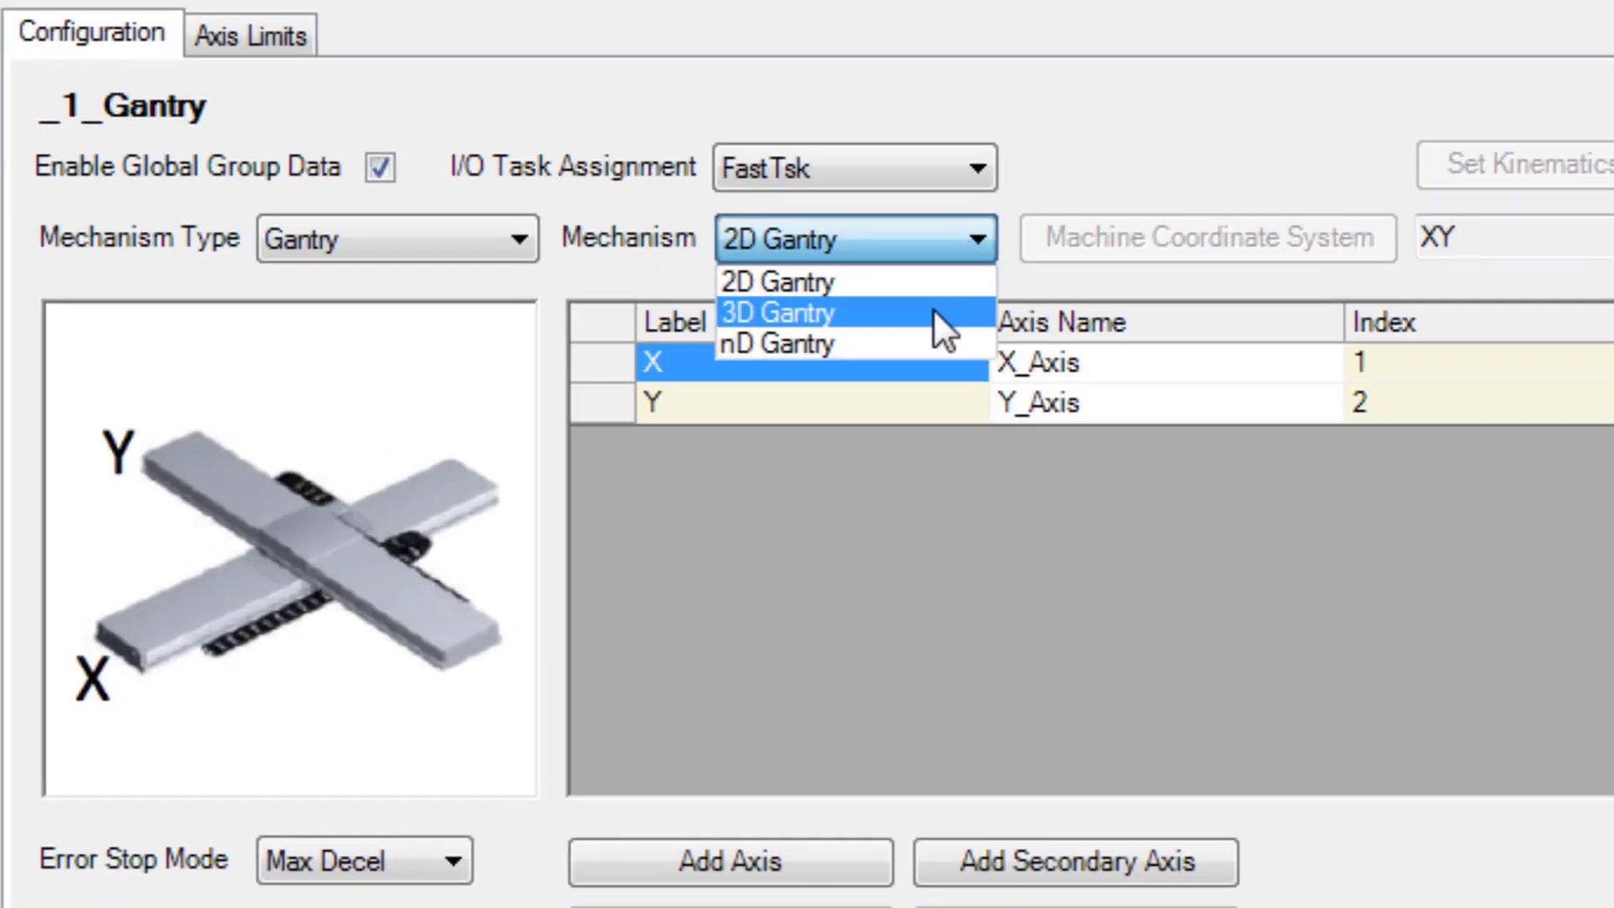
left_click(933, 312)
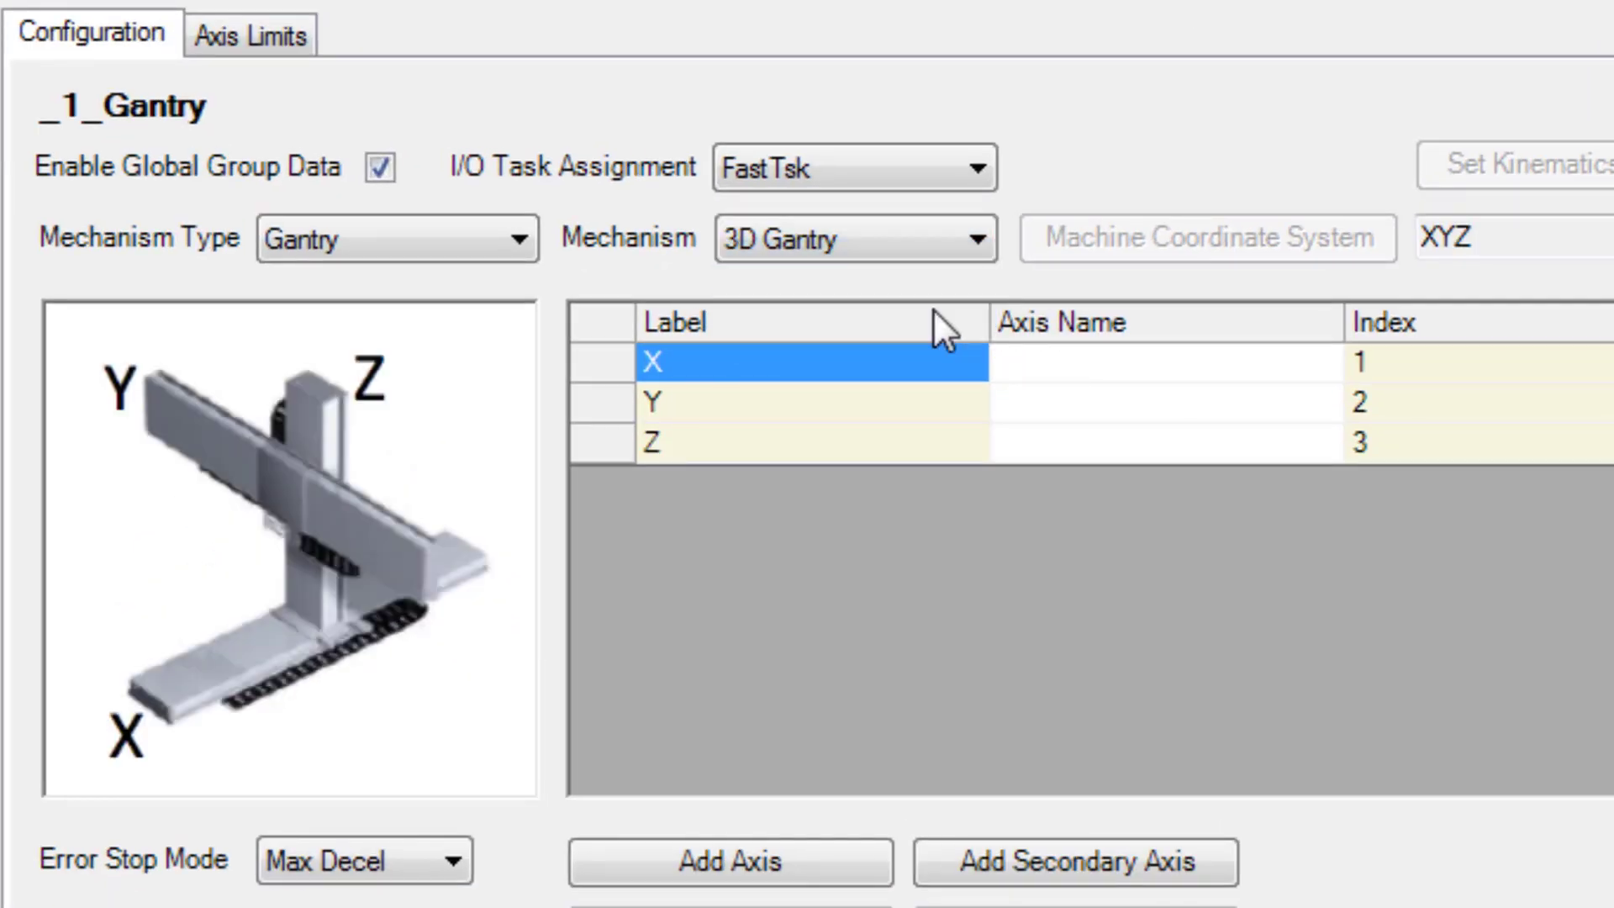
left_click(1055, 446)
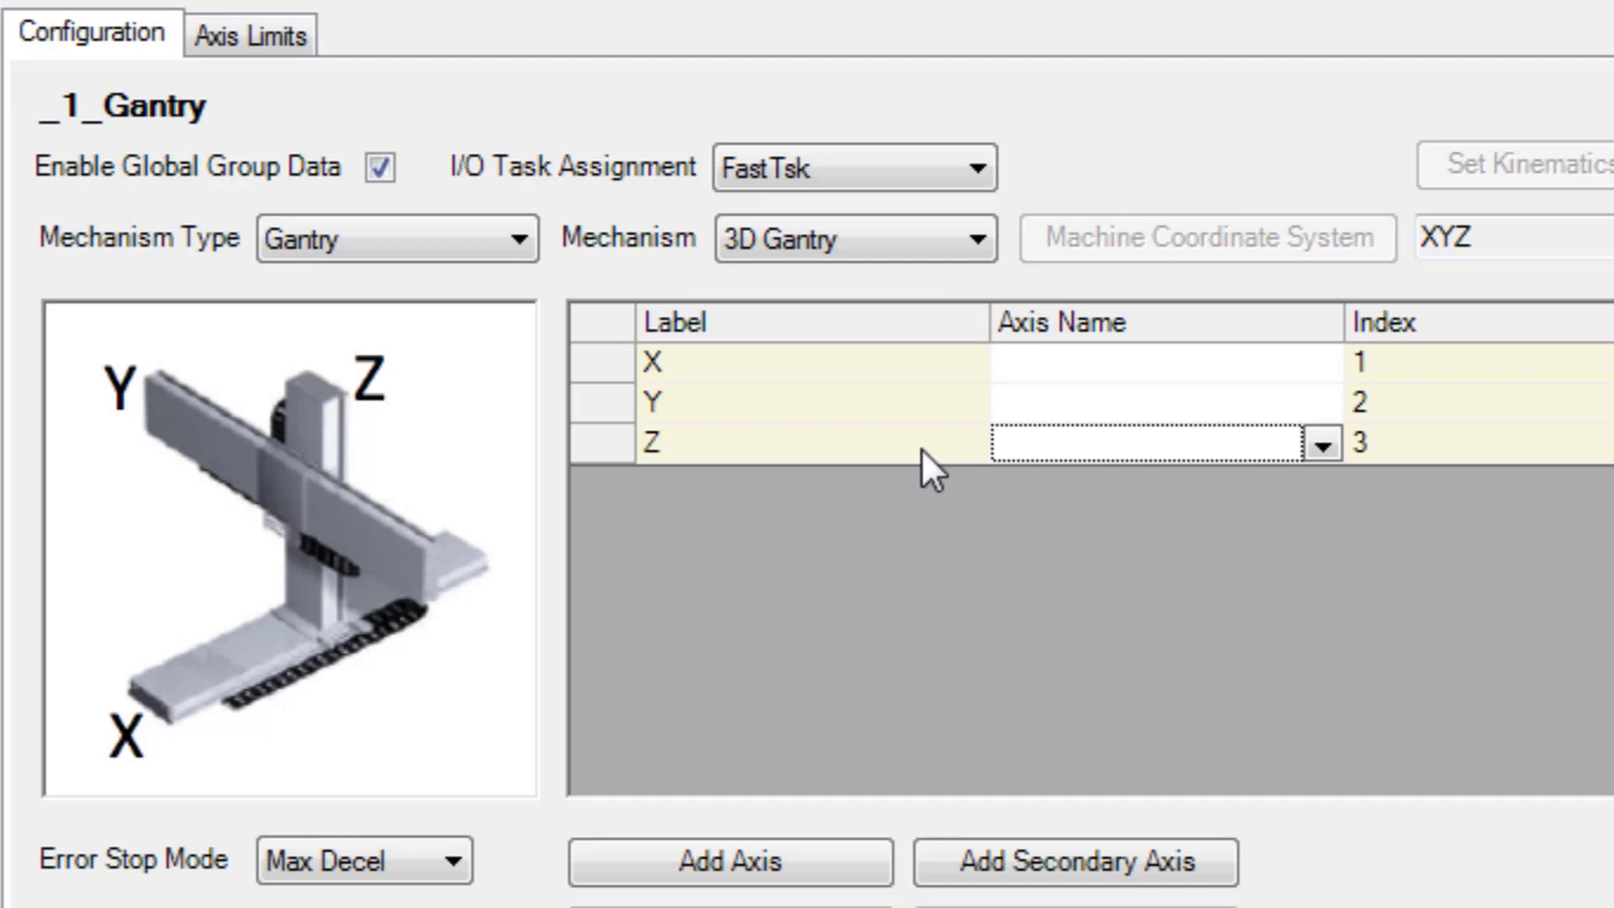
left_click(982, 239)
left_click(881, 347)
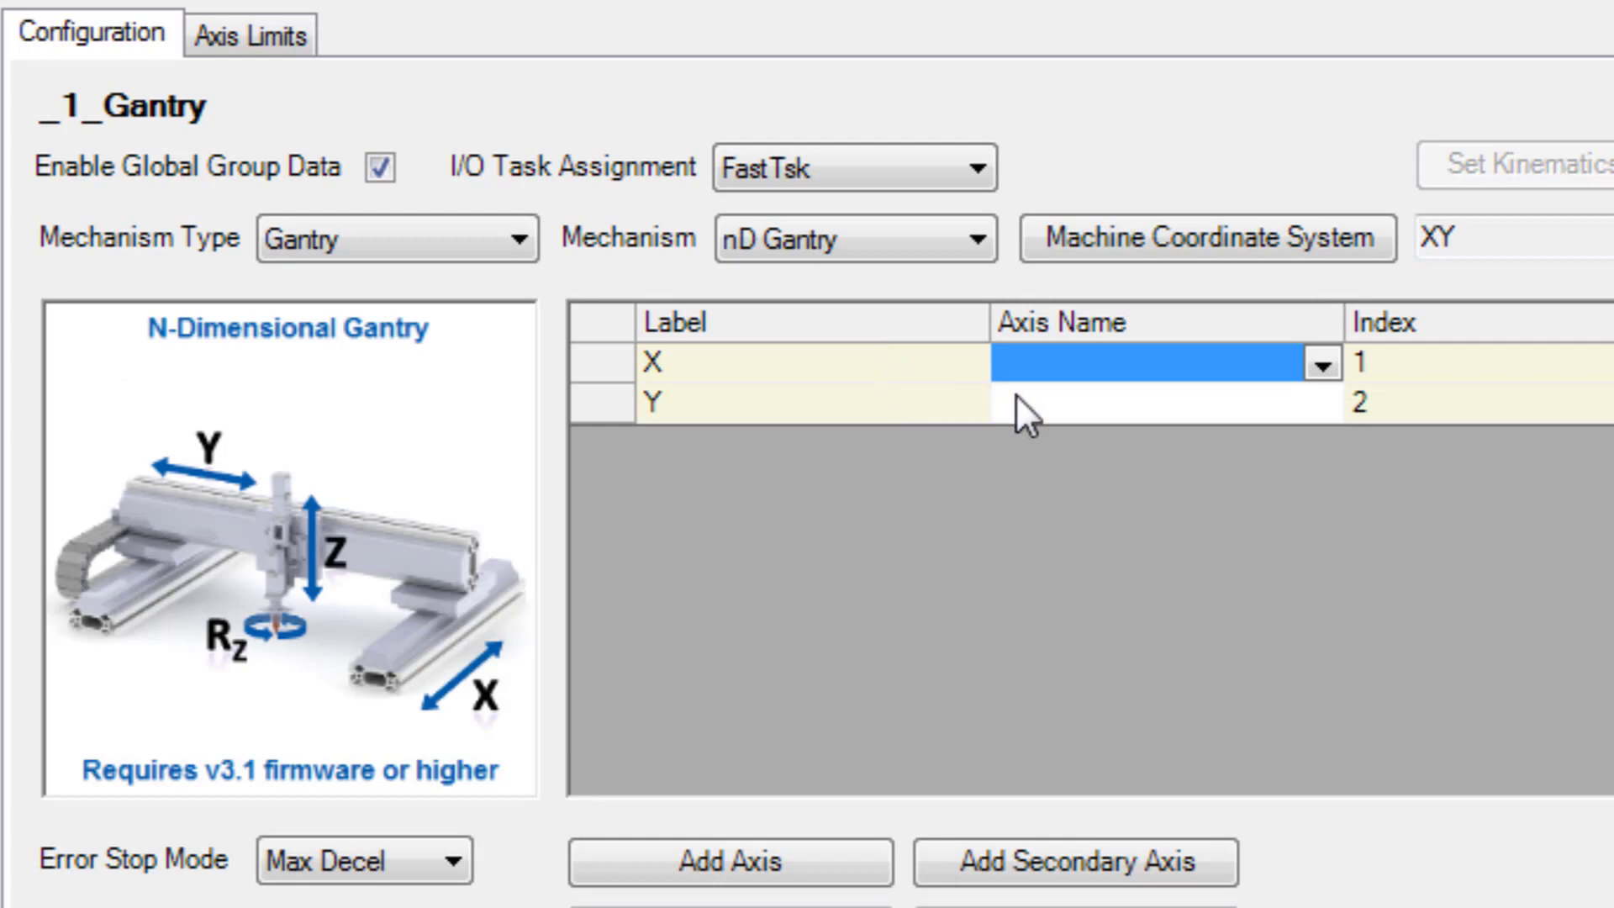
Enable all six machine coordinates X, Y, Z, Rx, Ry and Rz
left_click(1245, 234)
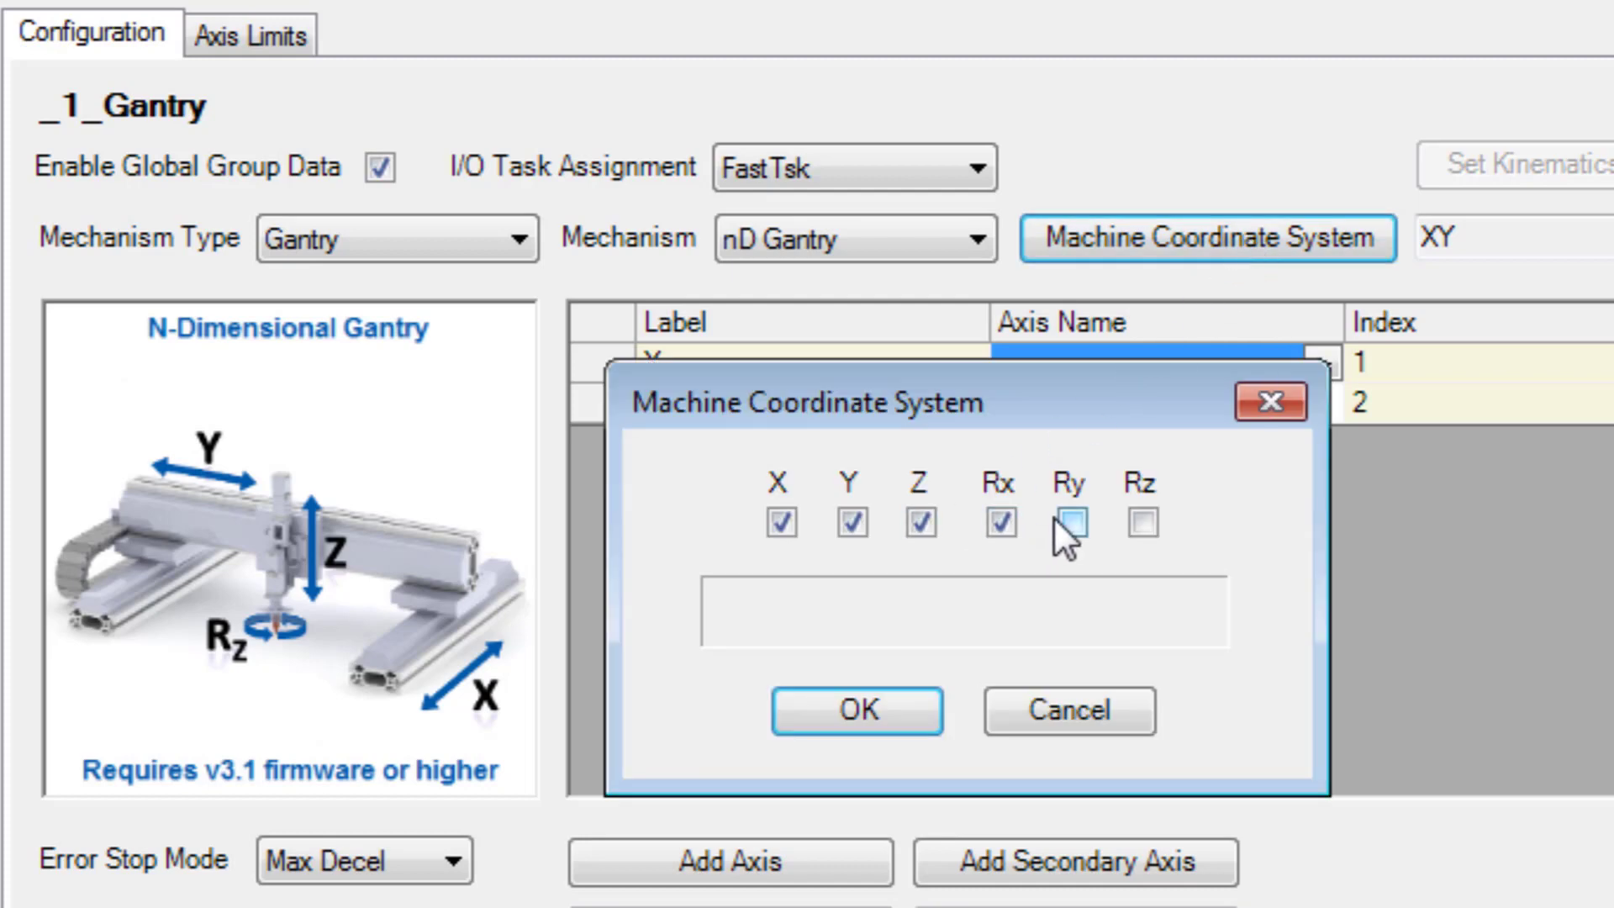
left_click(1142, 522)
left_click(885, 720)
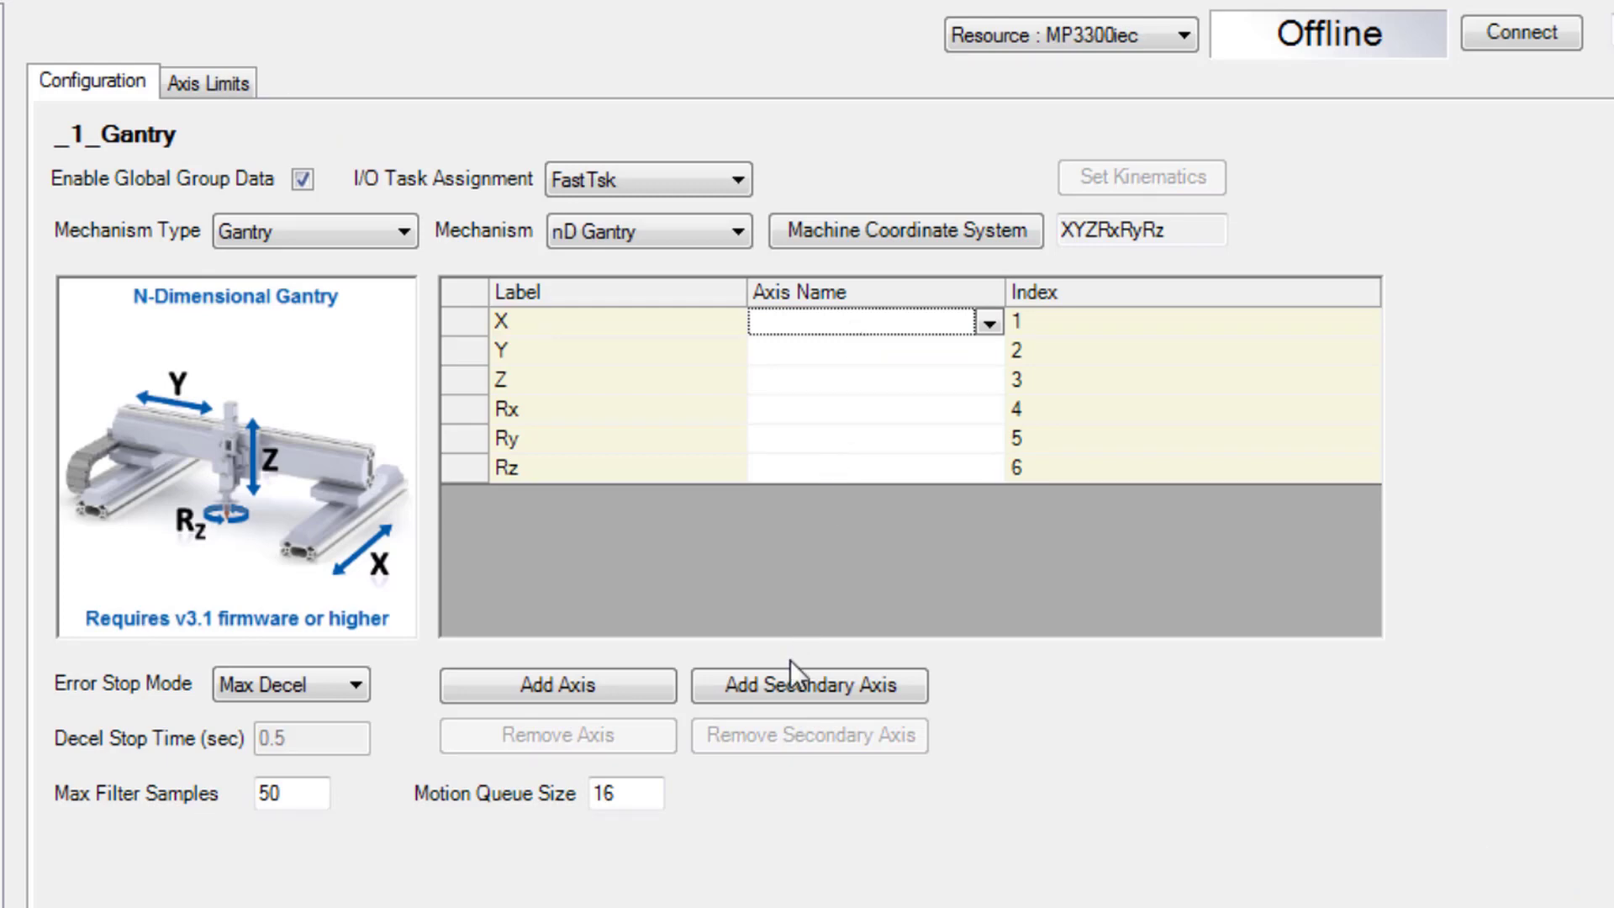
Add a secondary X axis, assigning X_Axis to the X row and X_Secondary to X'
left_click(790, 683)
left_click(991, 323)
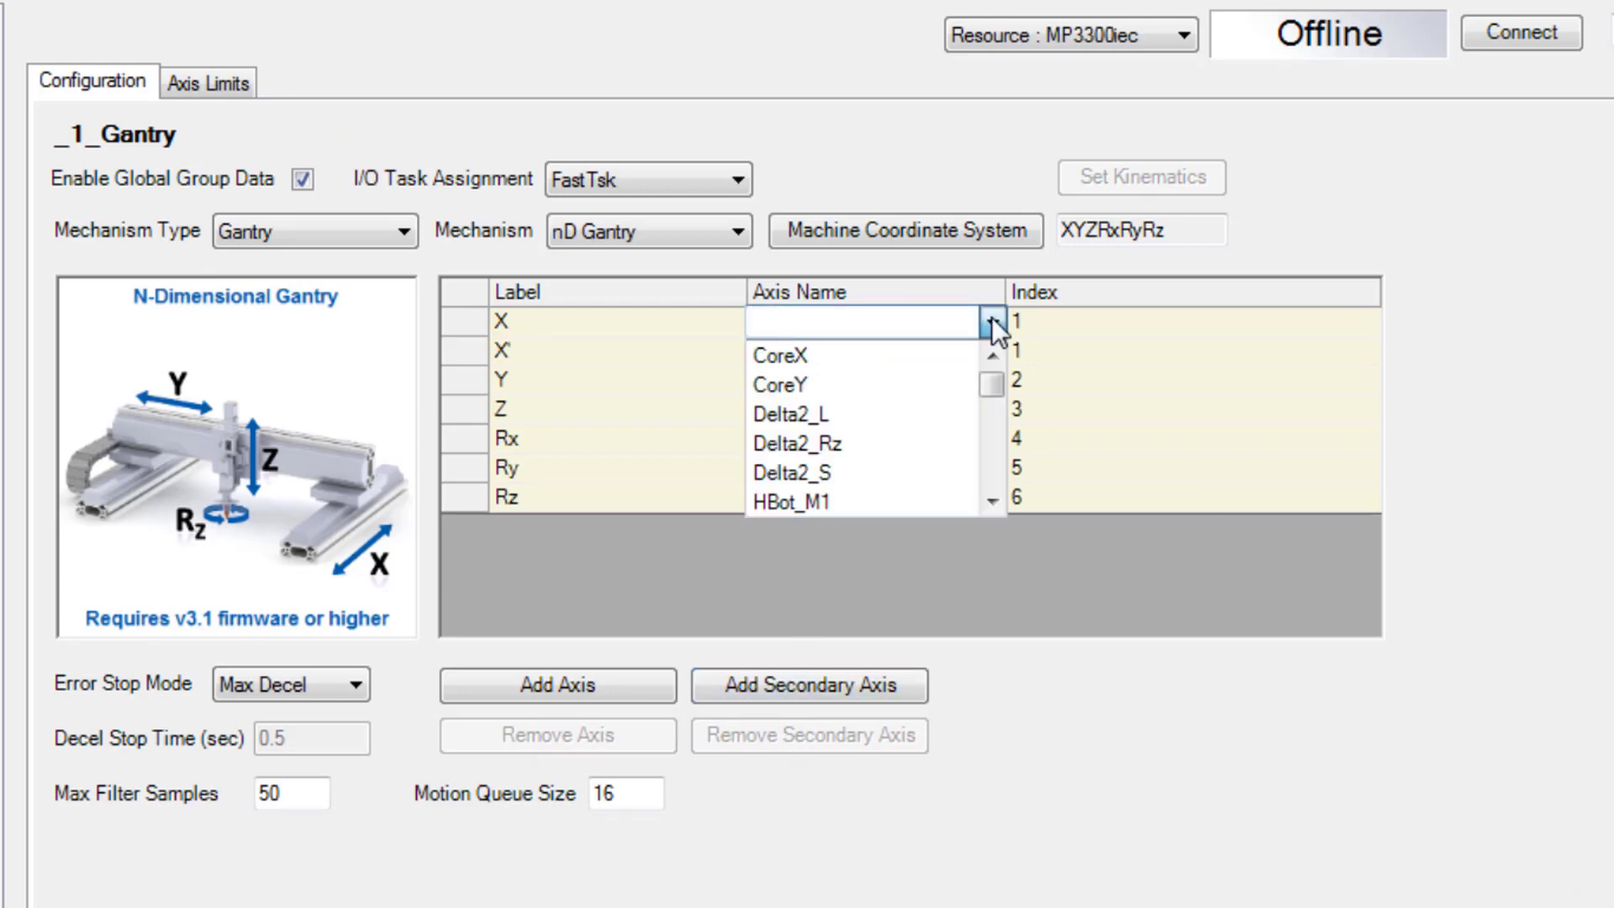
scroll(980, 395, "down", 5)
left_click(887, 411)
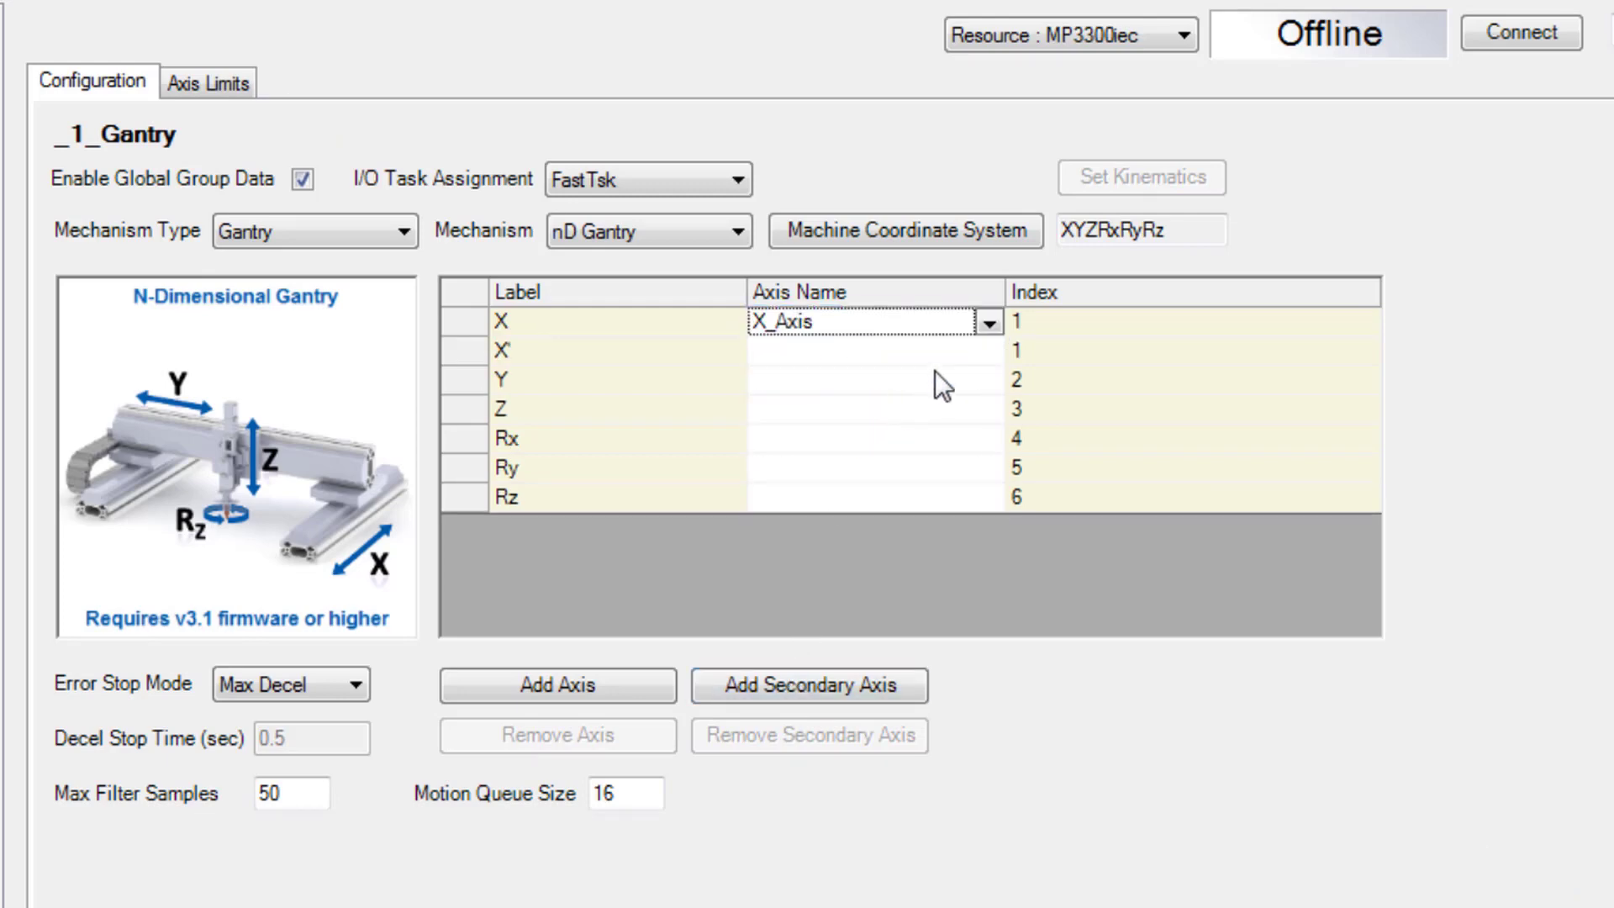
left_click(976, 346)
scroll(976, 349, "down", 1)
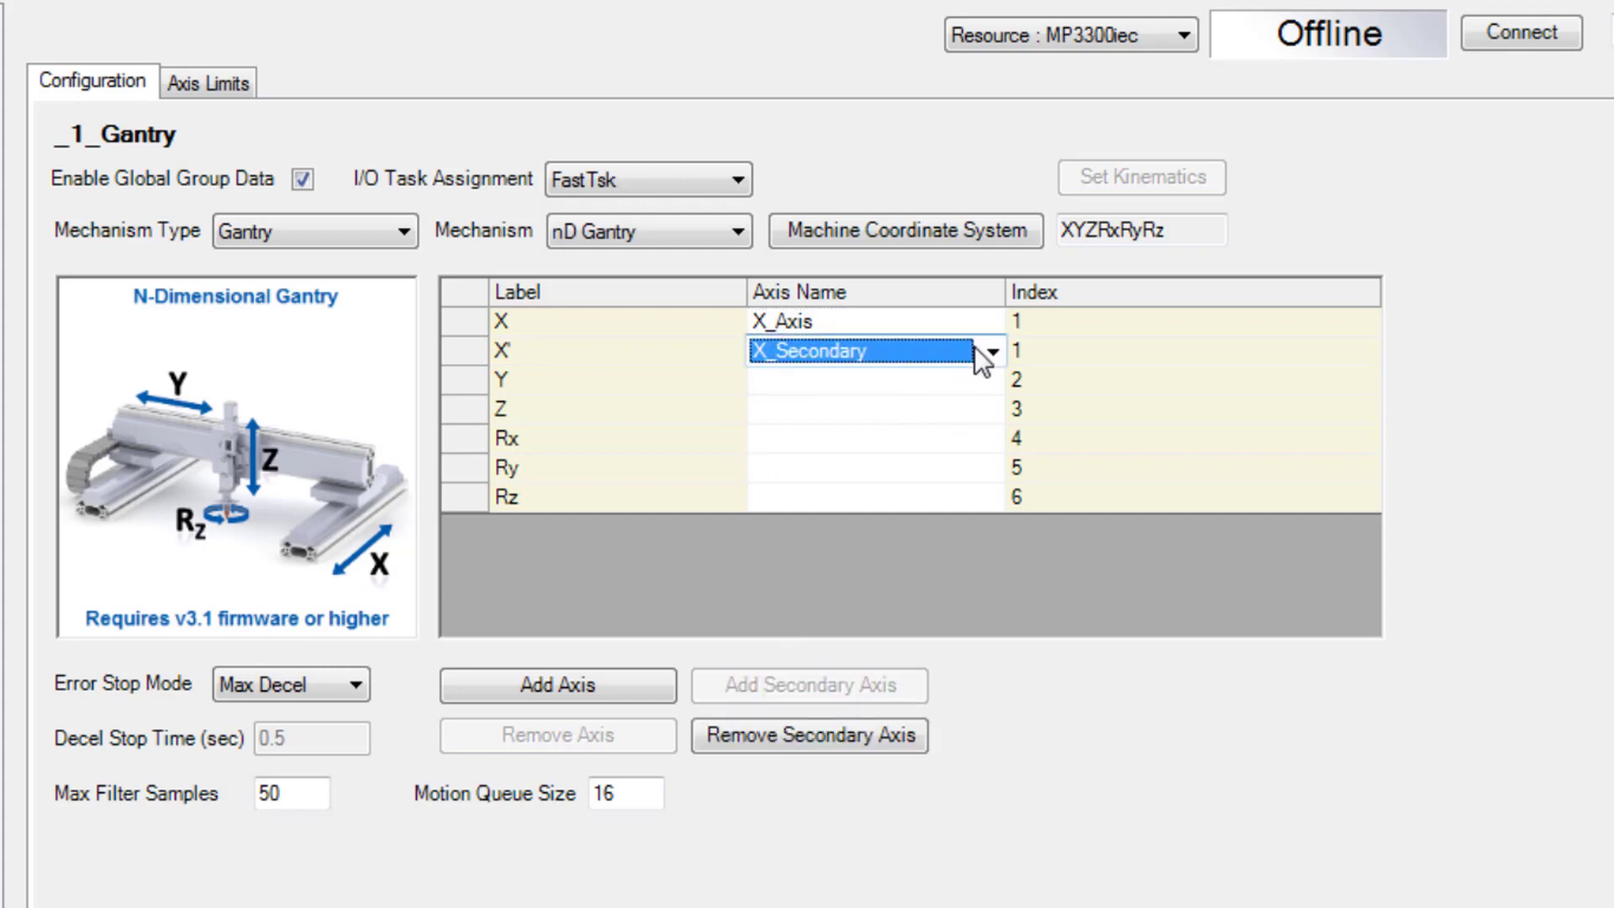
left_click(967, 380)
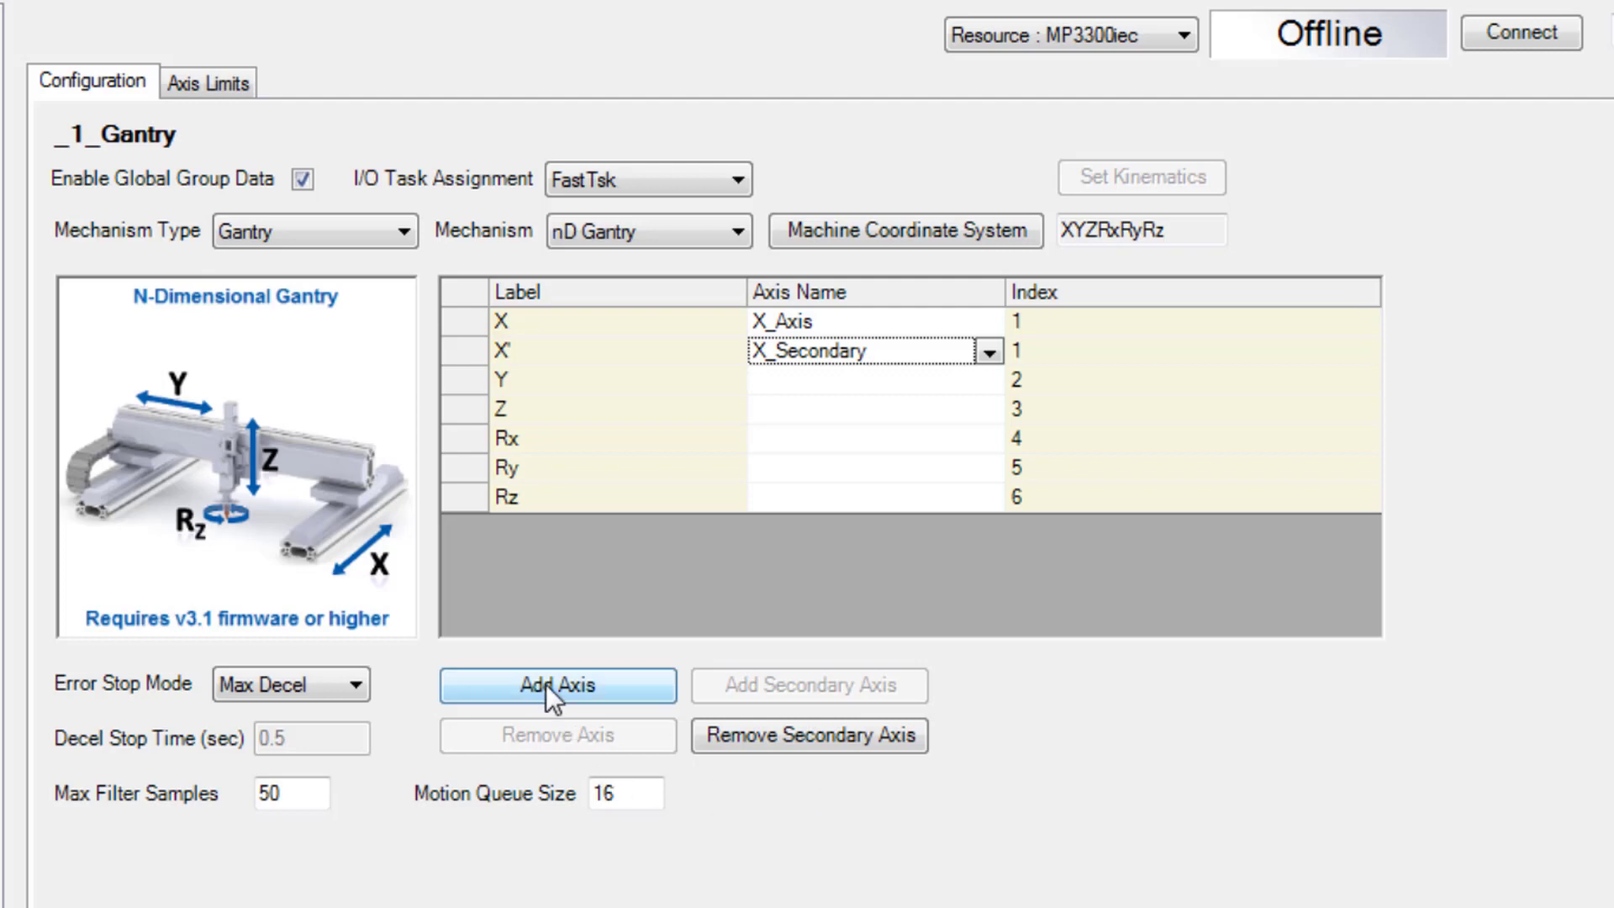
Add an extra axis row to the gantry and label it Aux
left_click(547, 684)
left_click(526, 532)
type("Au")
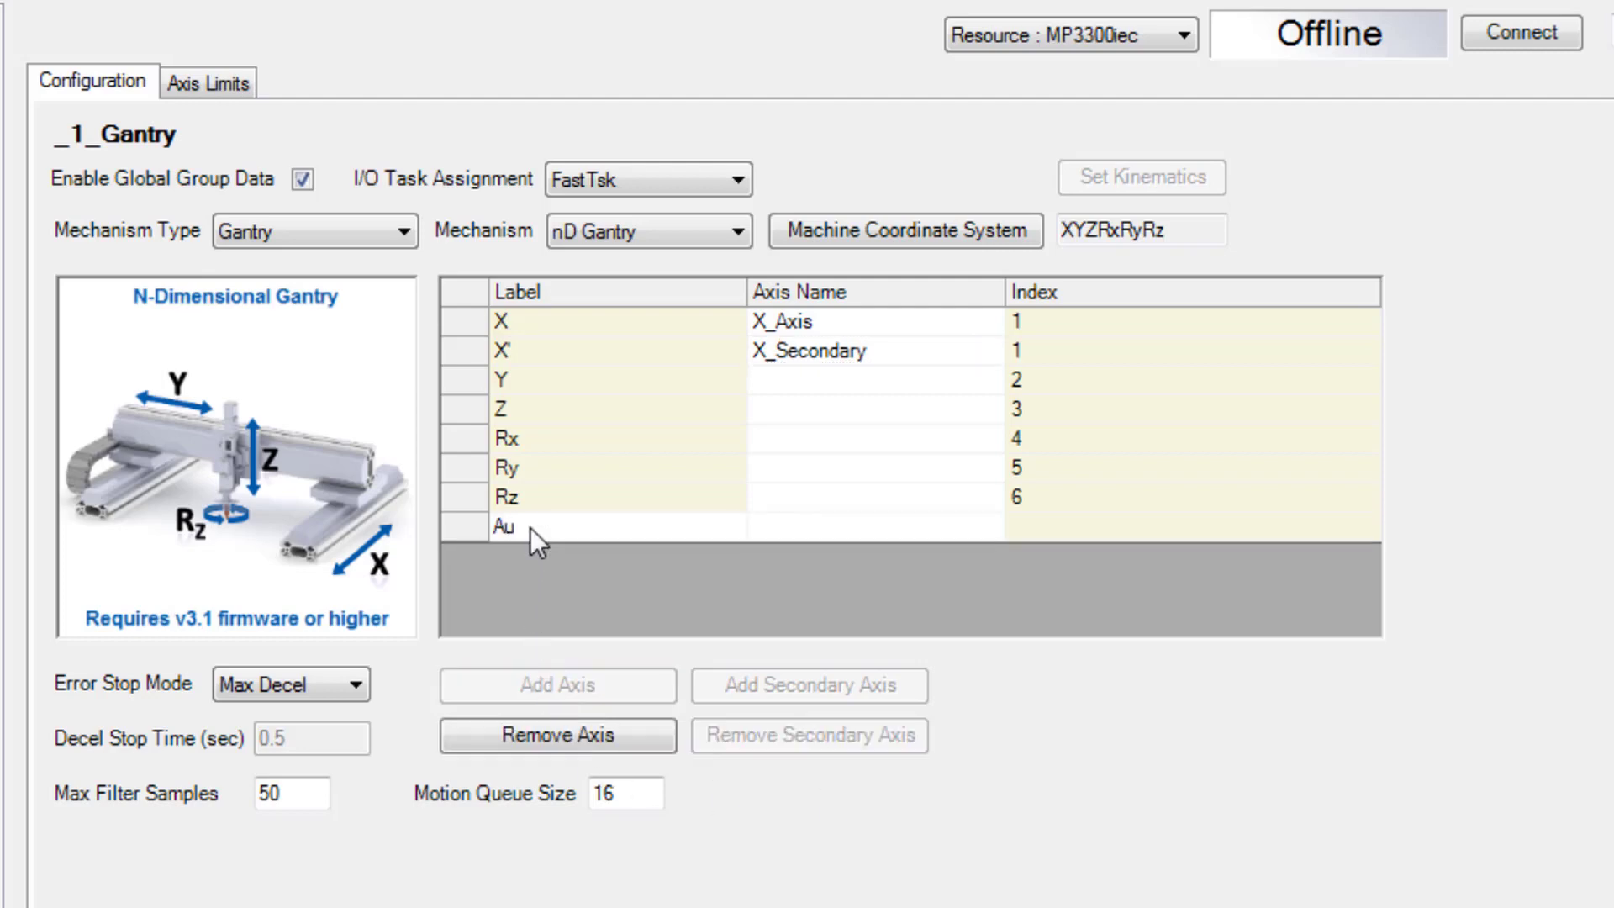
type("x")
key("Return")
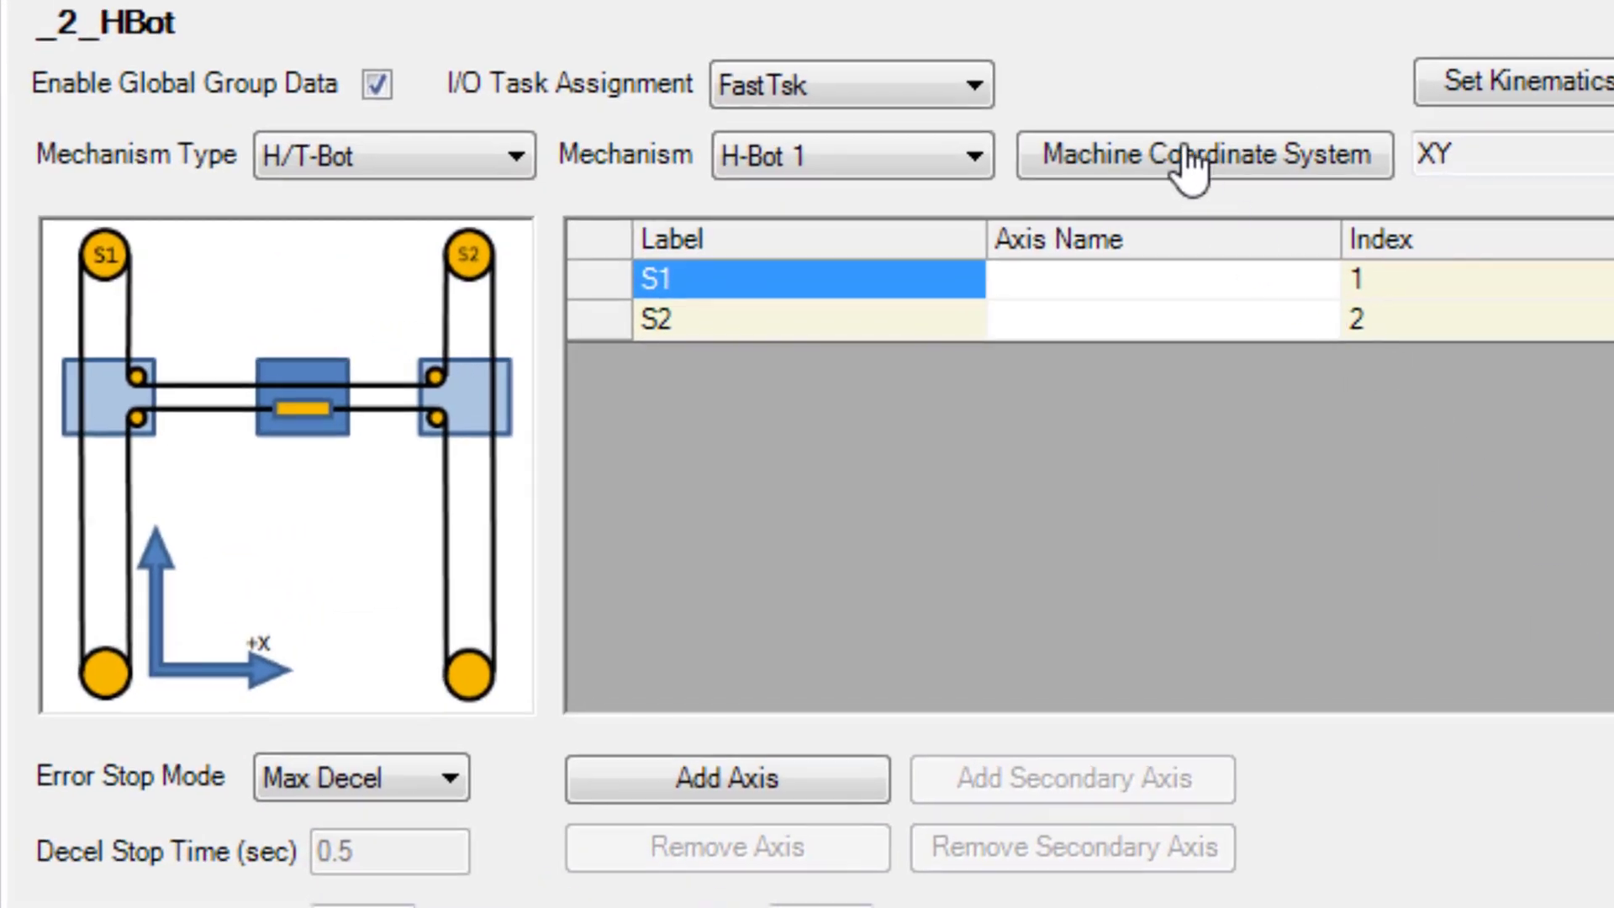
Set _2_HBot's machine coordinate system to XYZRz on the XZ working plane
left_click(1184, 158)
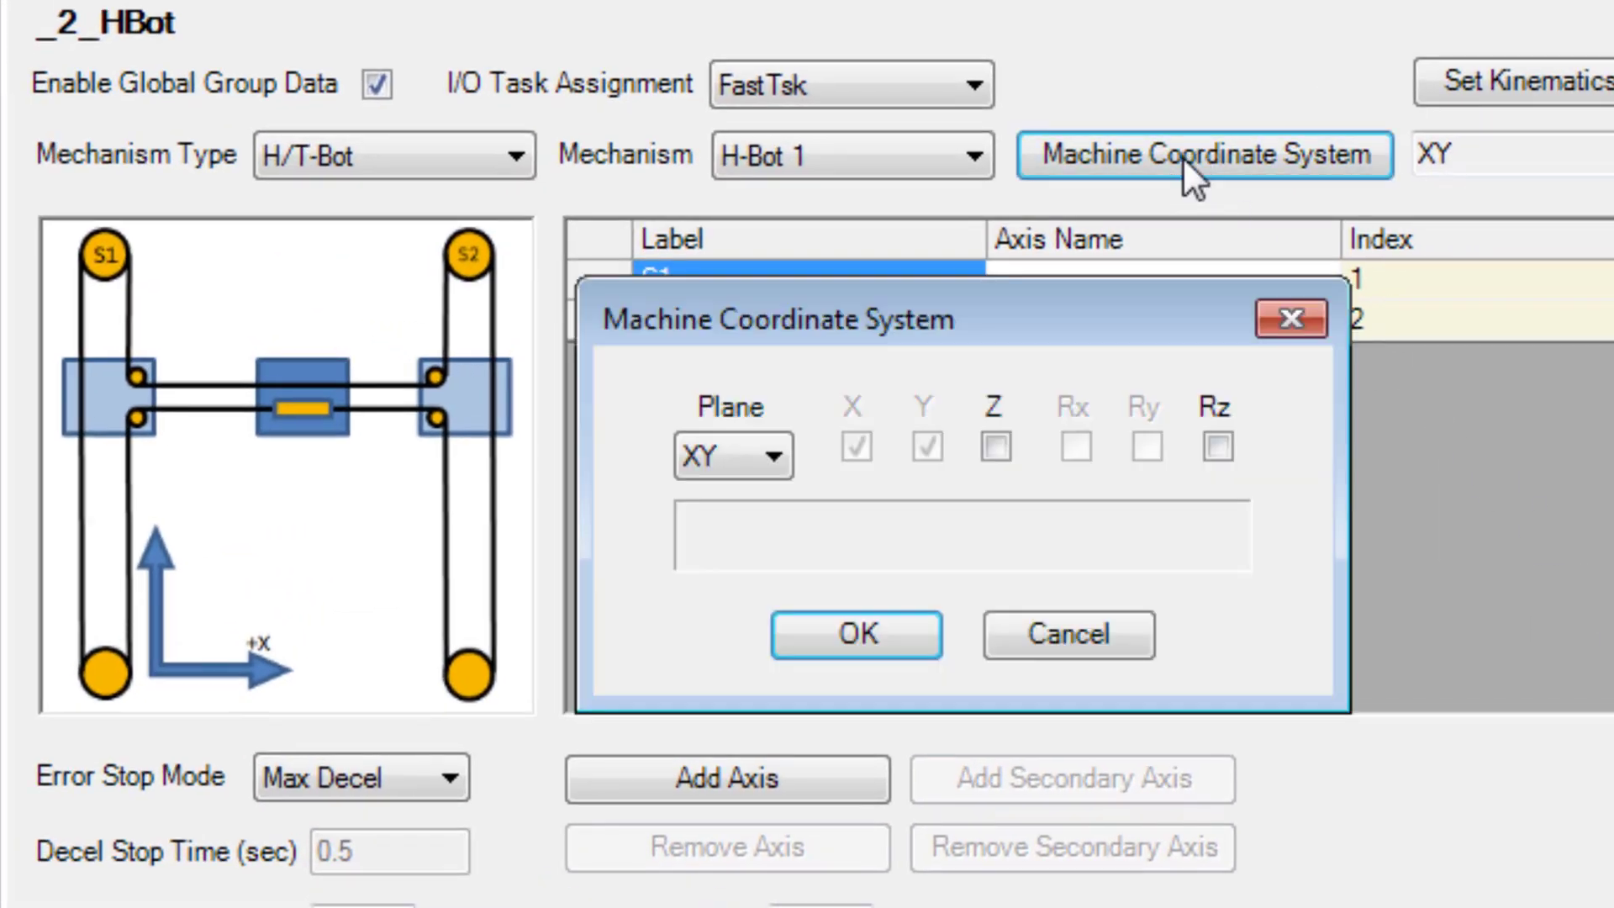
left_click(757, 459)
left_click(745, 517)
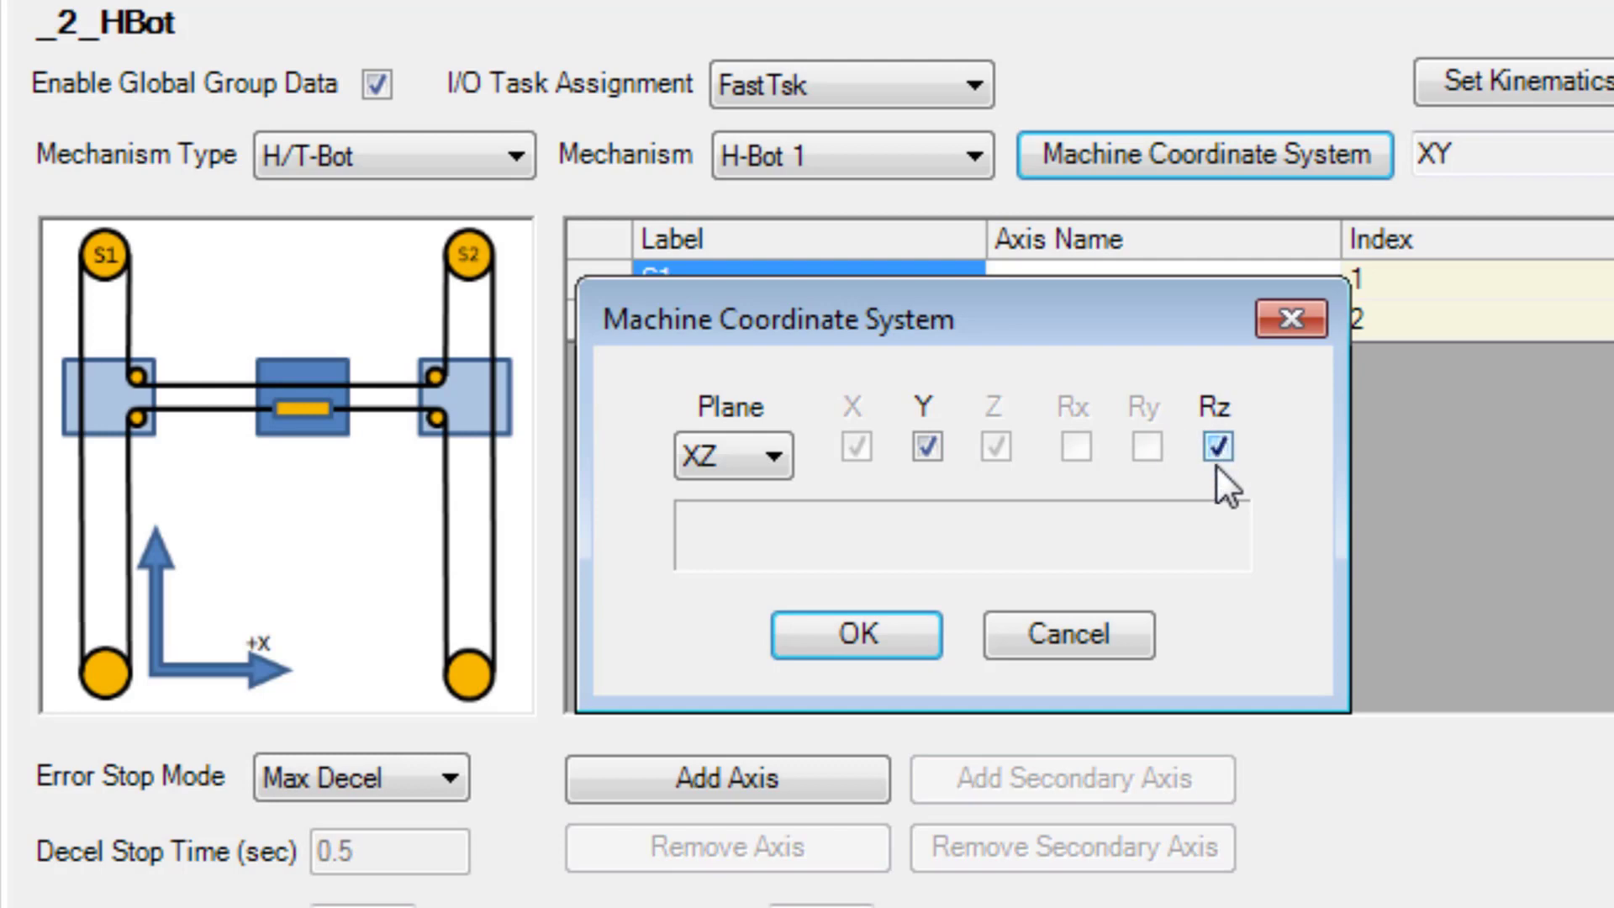
left_click(906, 649)
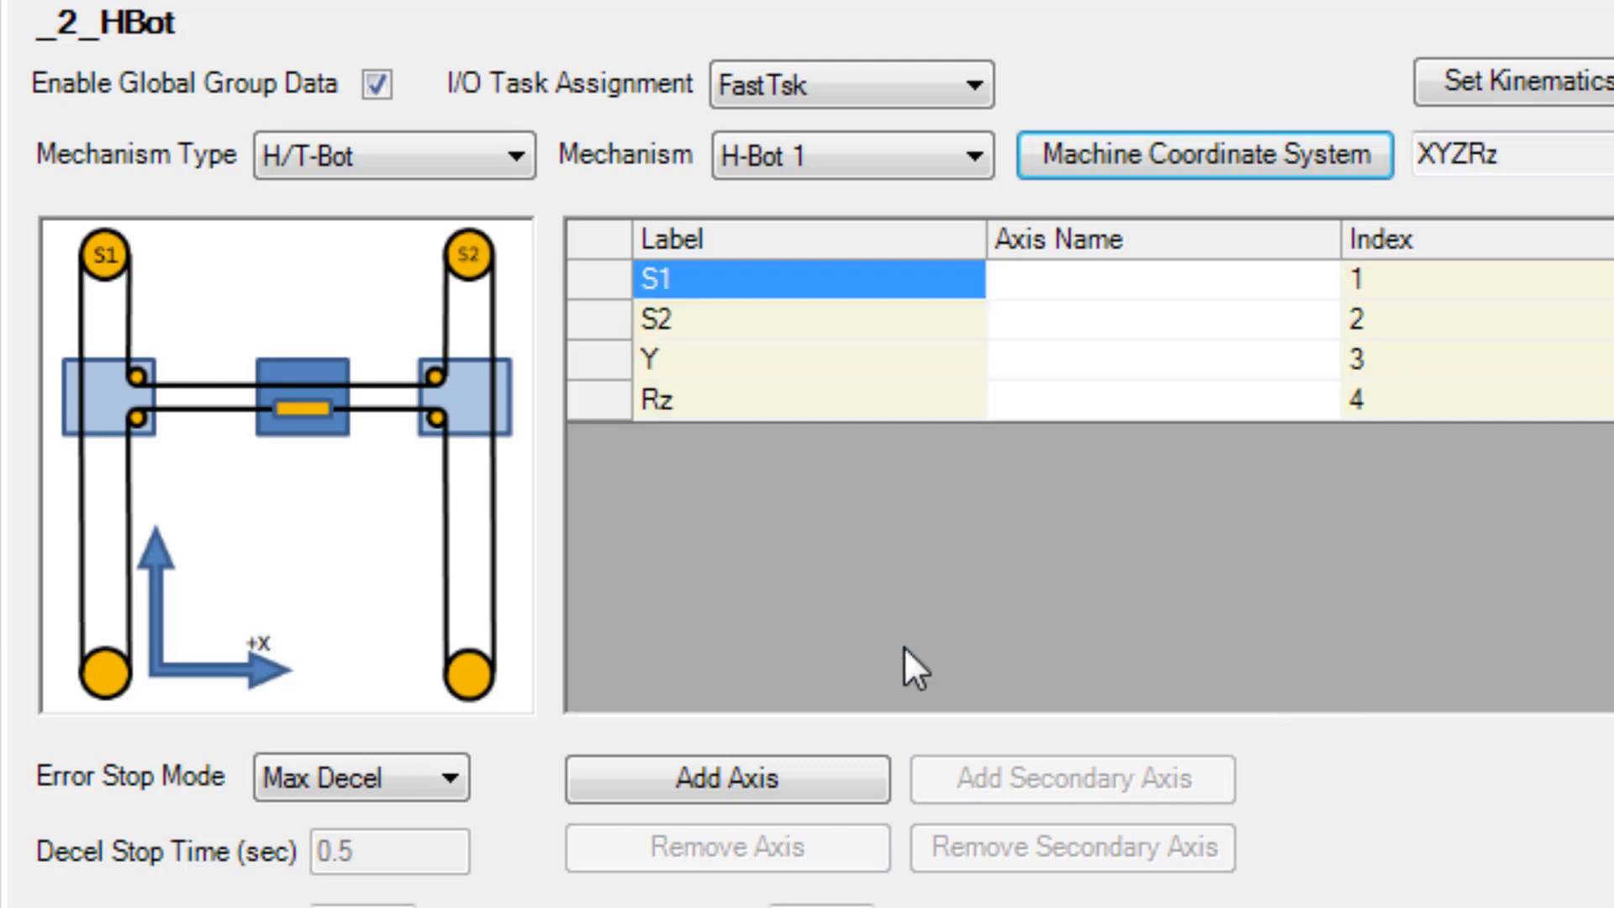
Review the belt kinematics, then preview H-Bot 2 and revert to H-Bot 1
left_click(1537, 81)
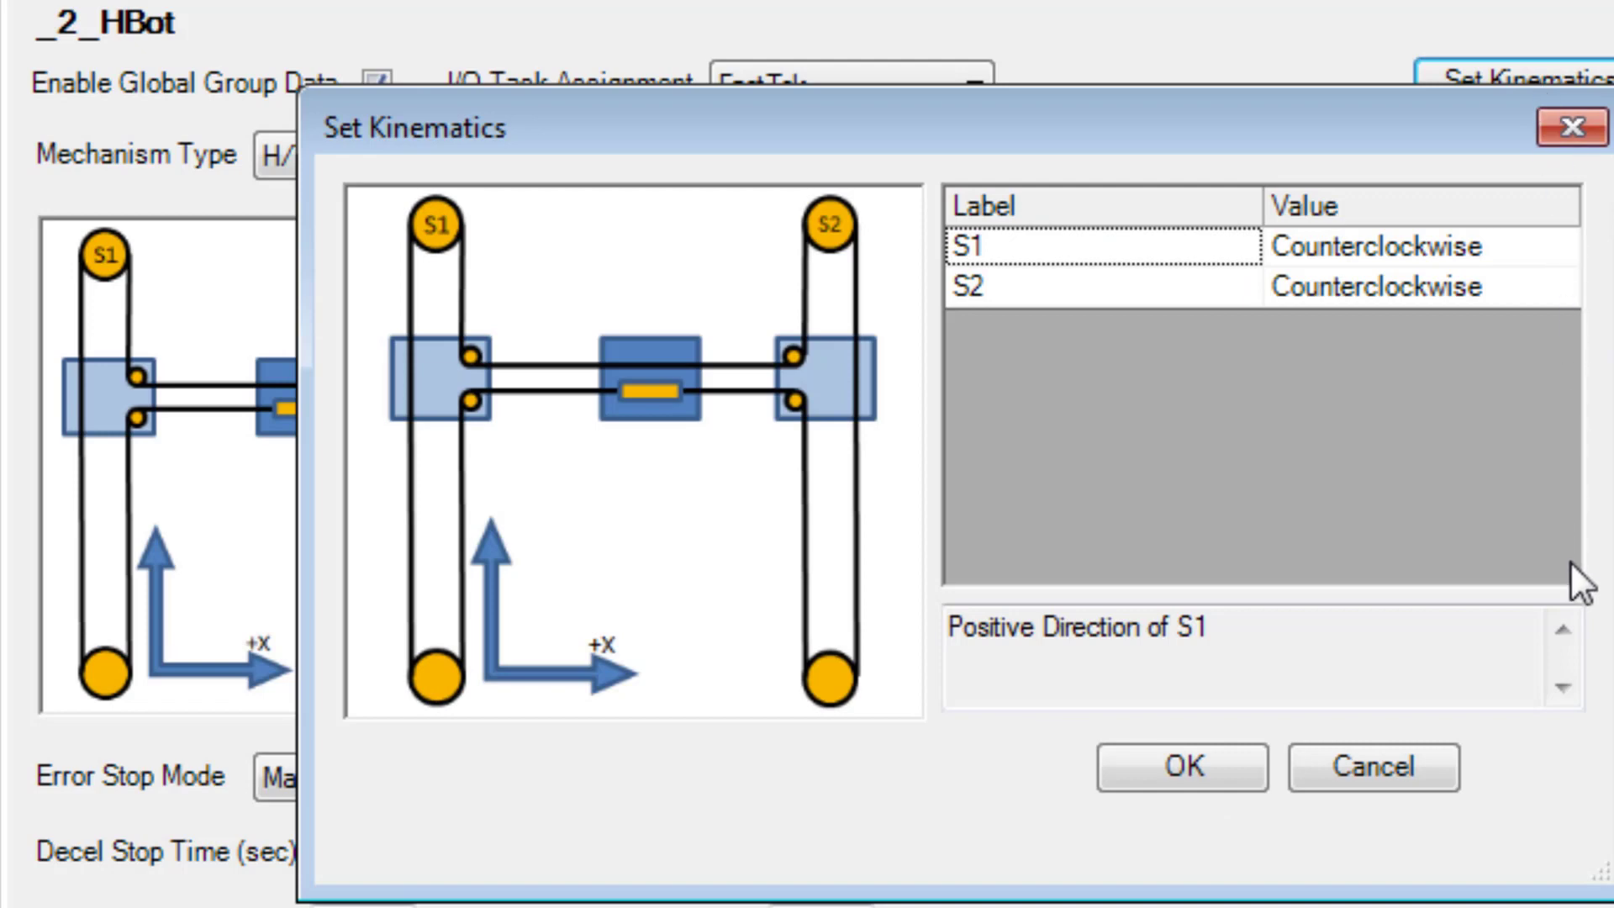
left_click(1184, 786)
left_click(1352, 63)
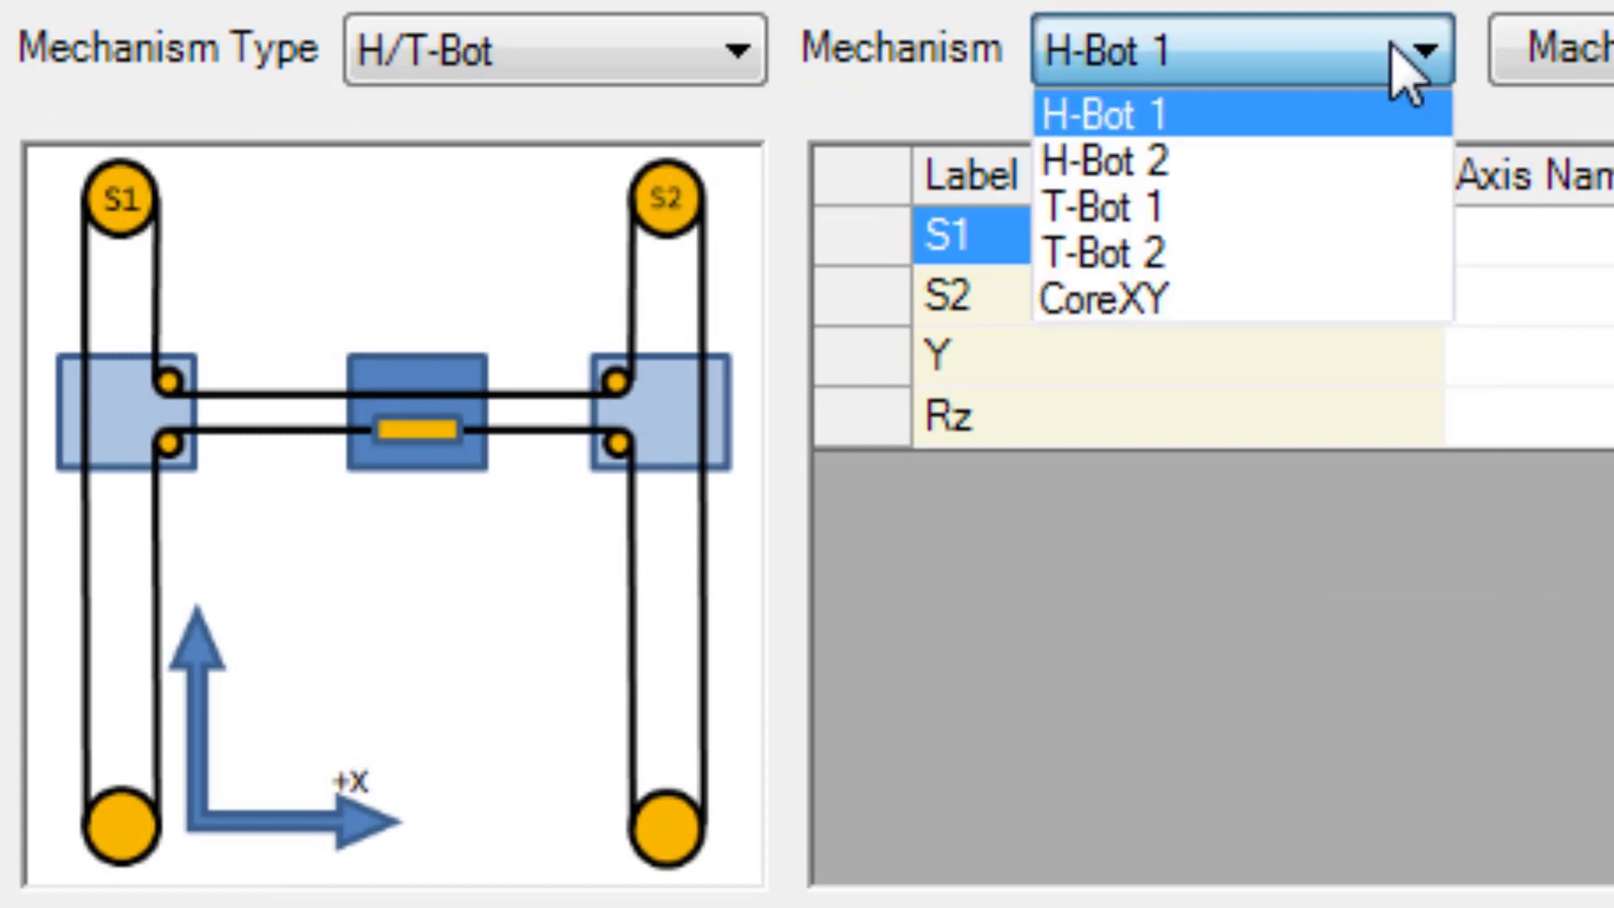
left_click(1351, 161)
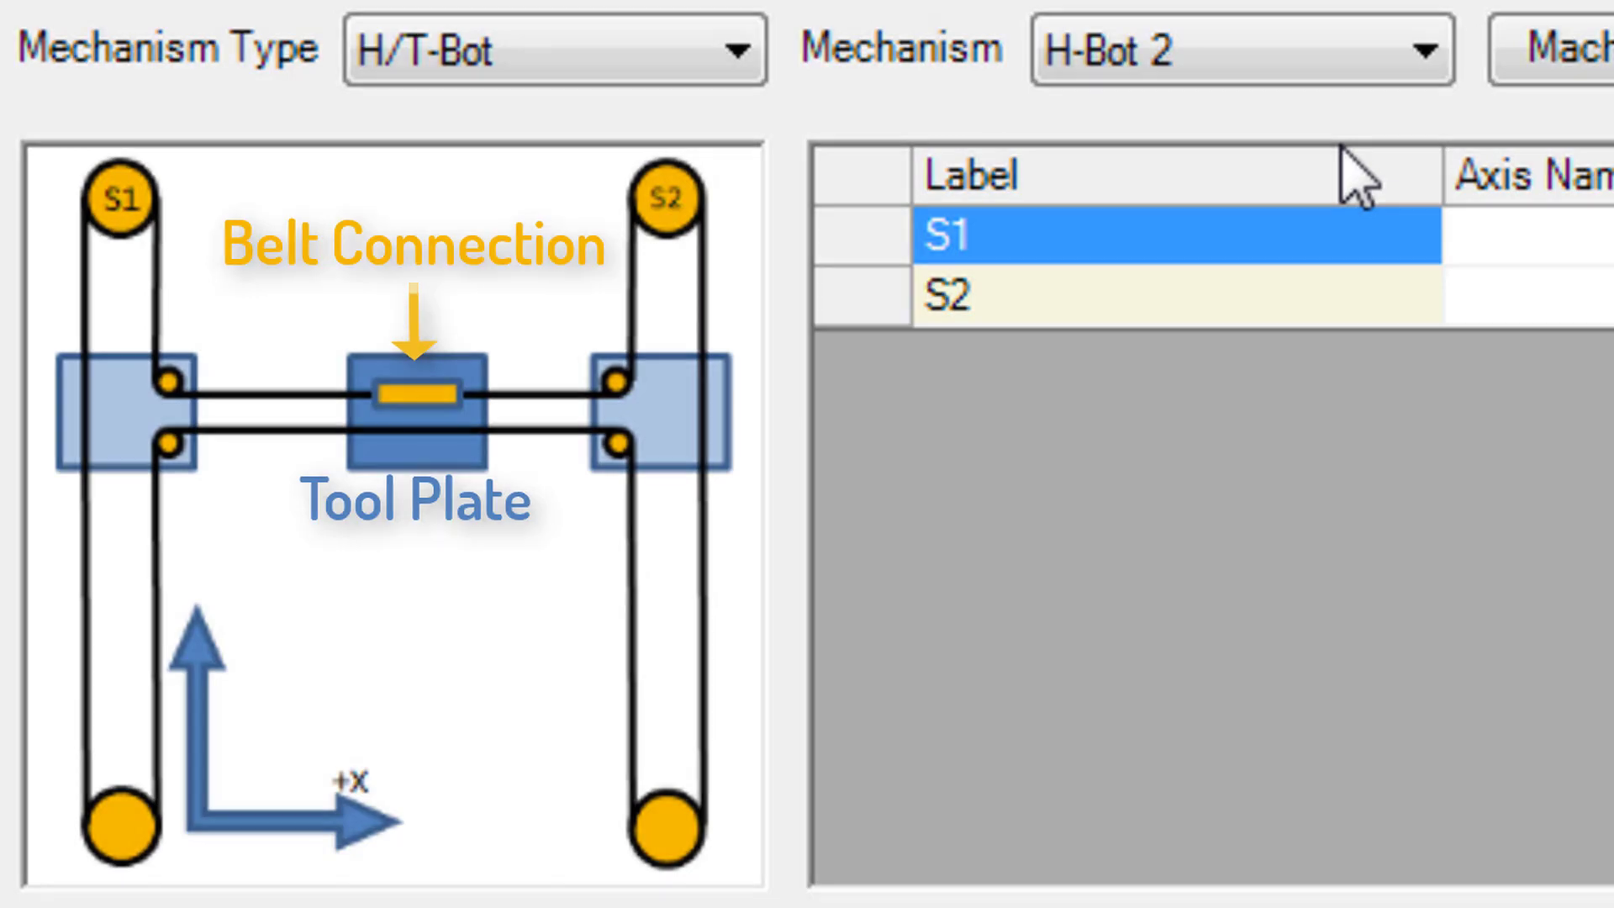
left_click(1373, 54)
left_click(1358, 111)
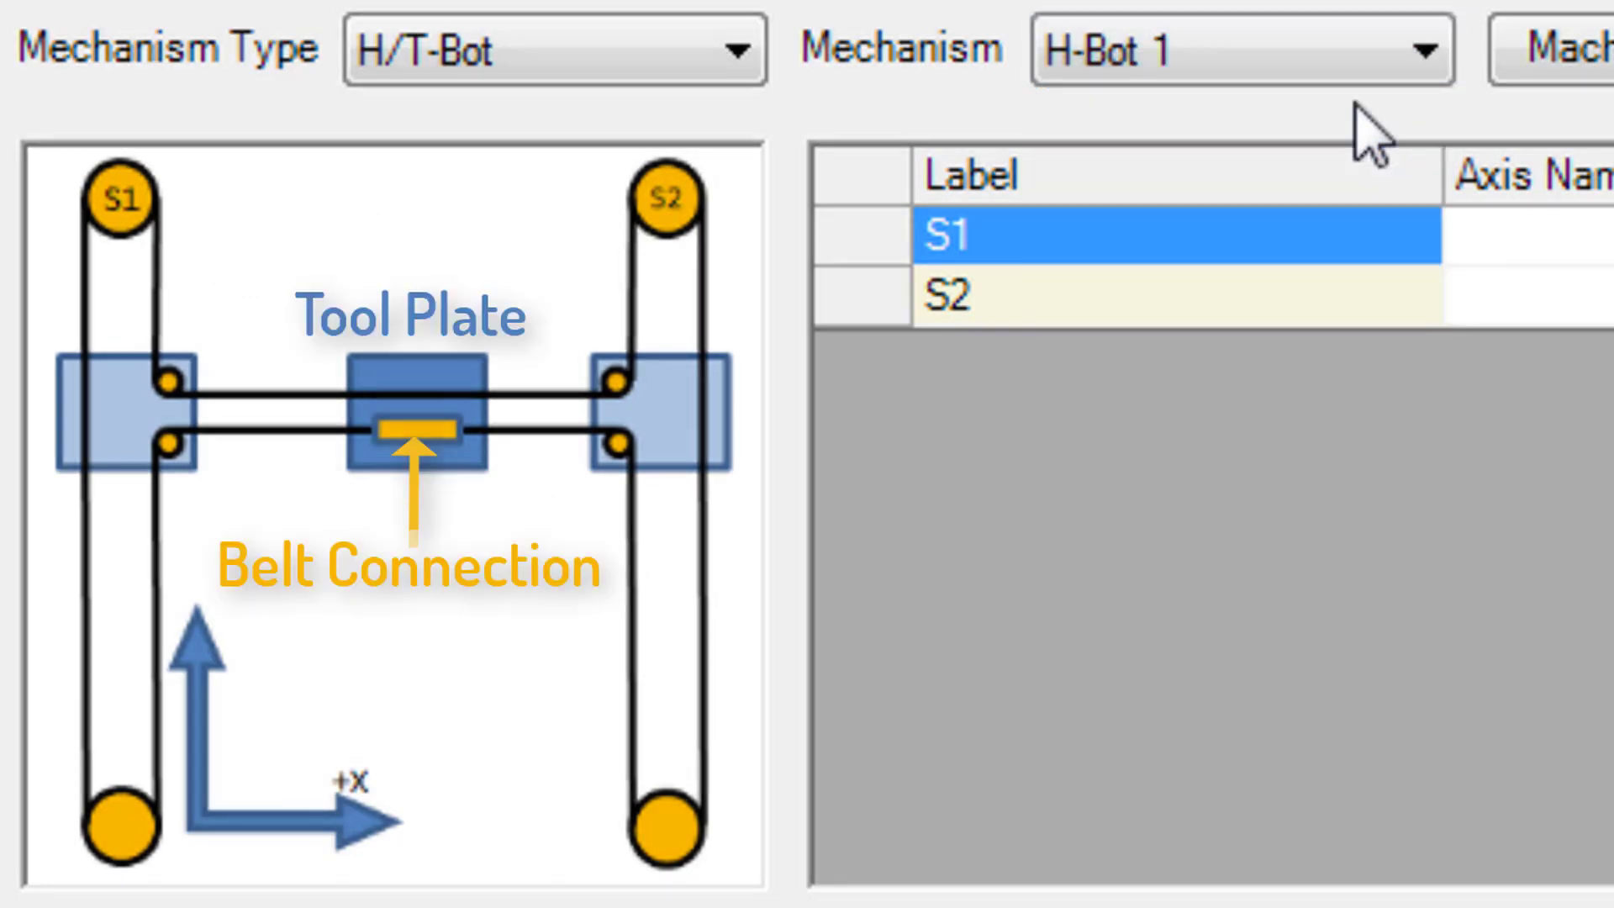
left_click(1358, 52)
Switch _2_HBot's mechanism to H-Bot 2
left_click(1331, 160)
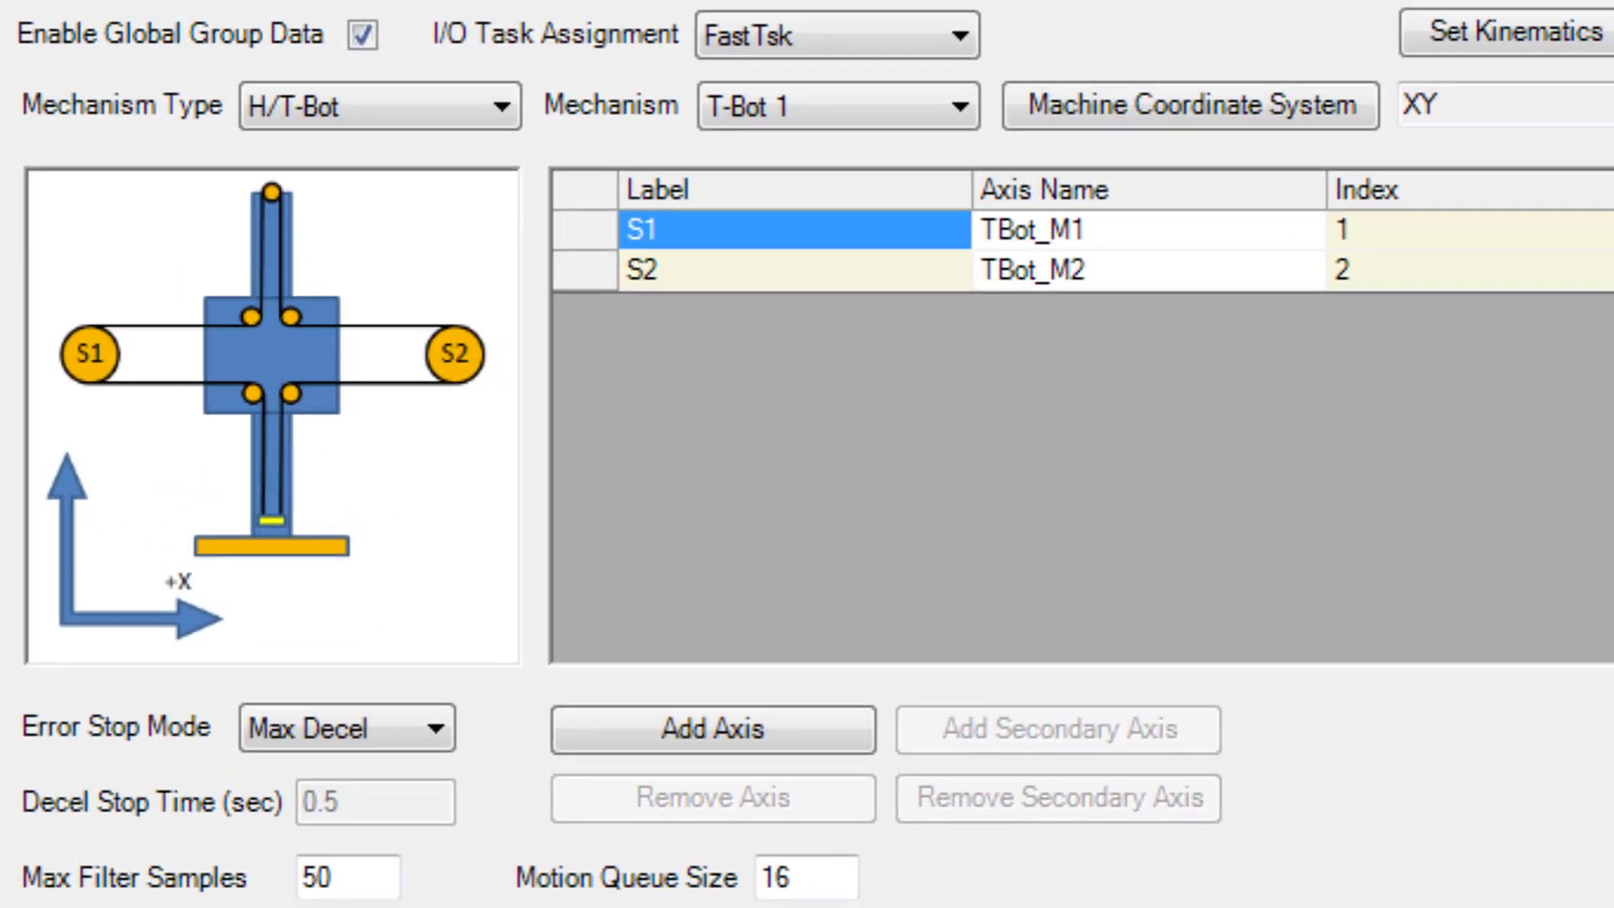
Give _3_TBot an XYZRz coordinate system on the XZ plane, adding Y and Rz rows
left_click(1263, 120)
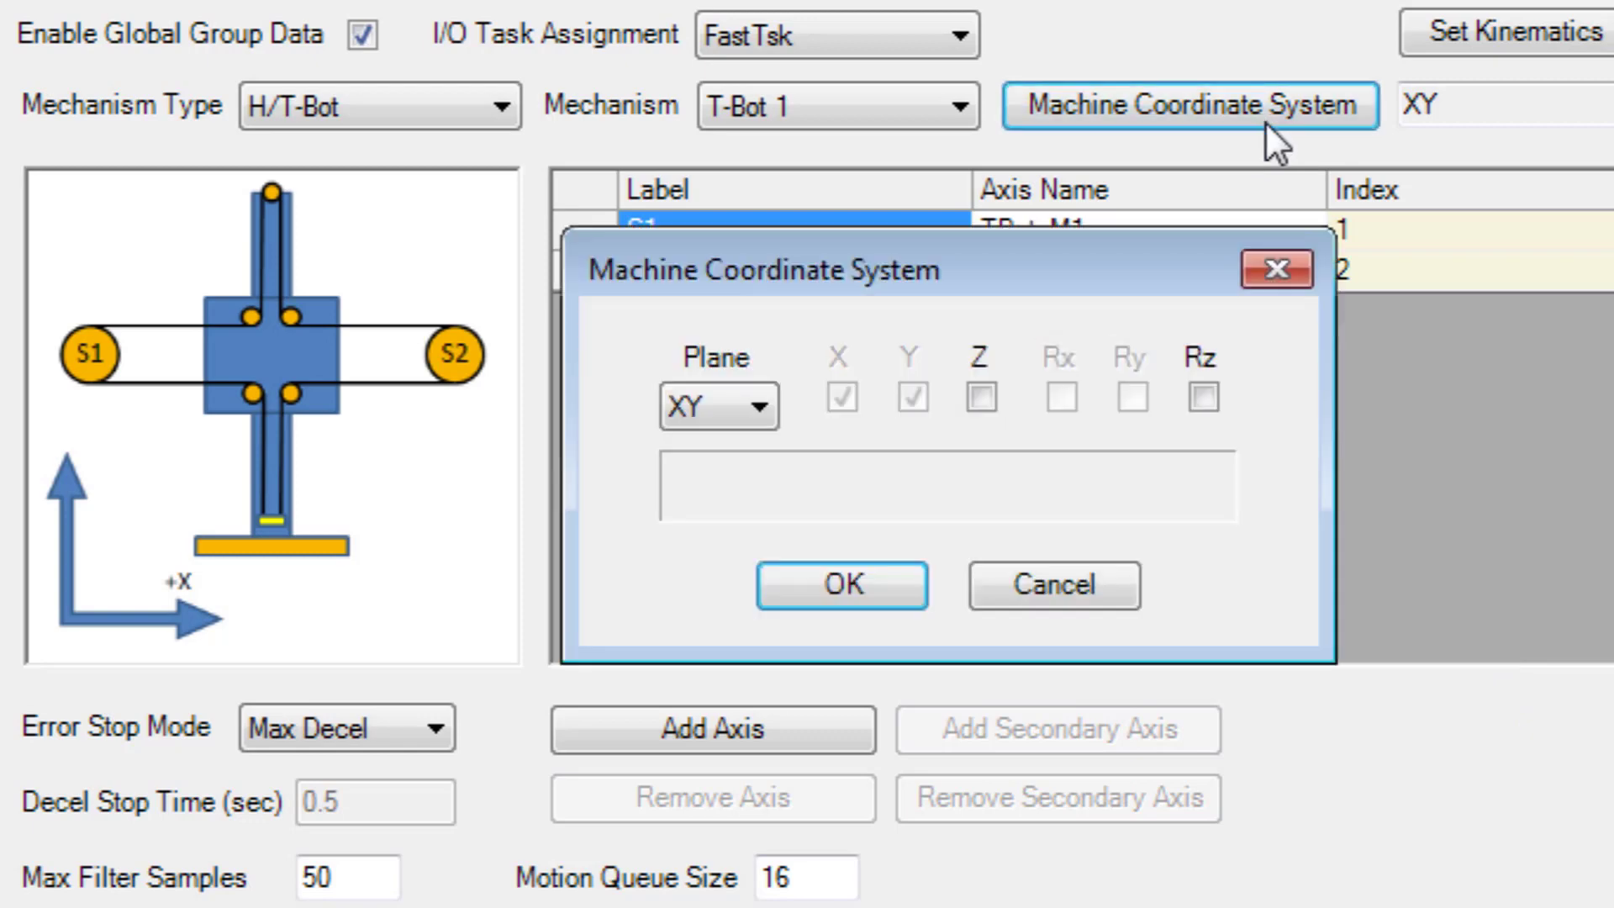
left_click(743, 416)
left_click(726, 469)
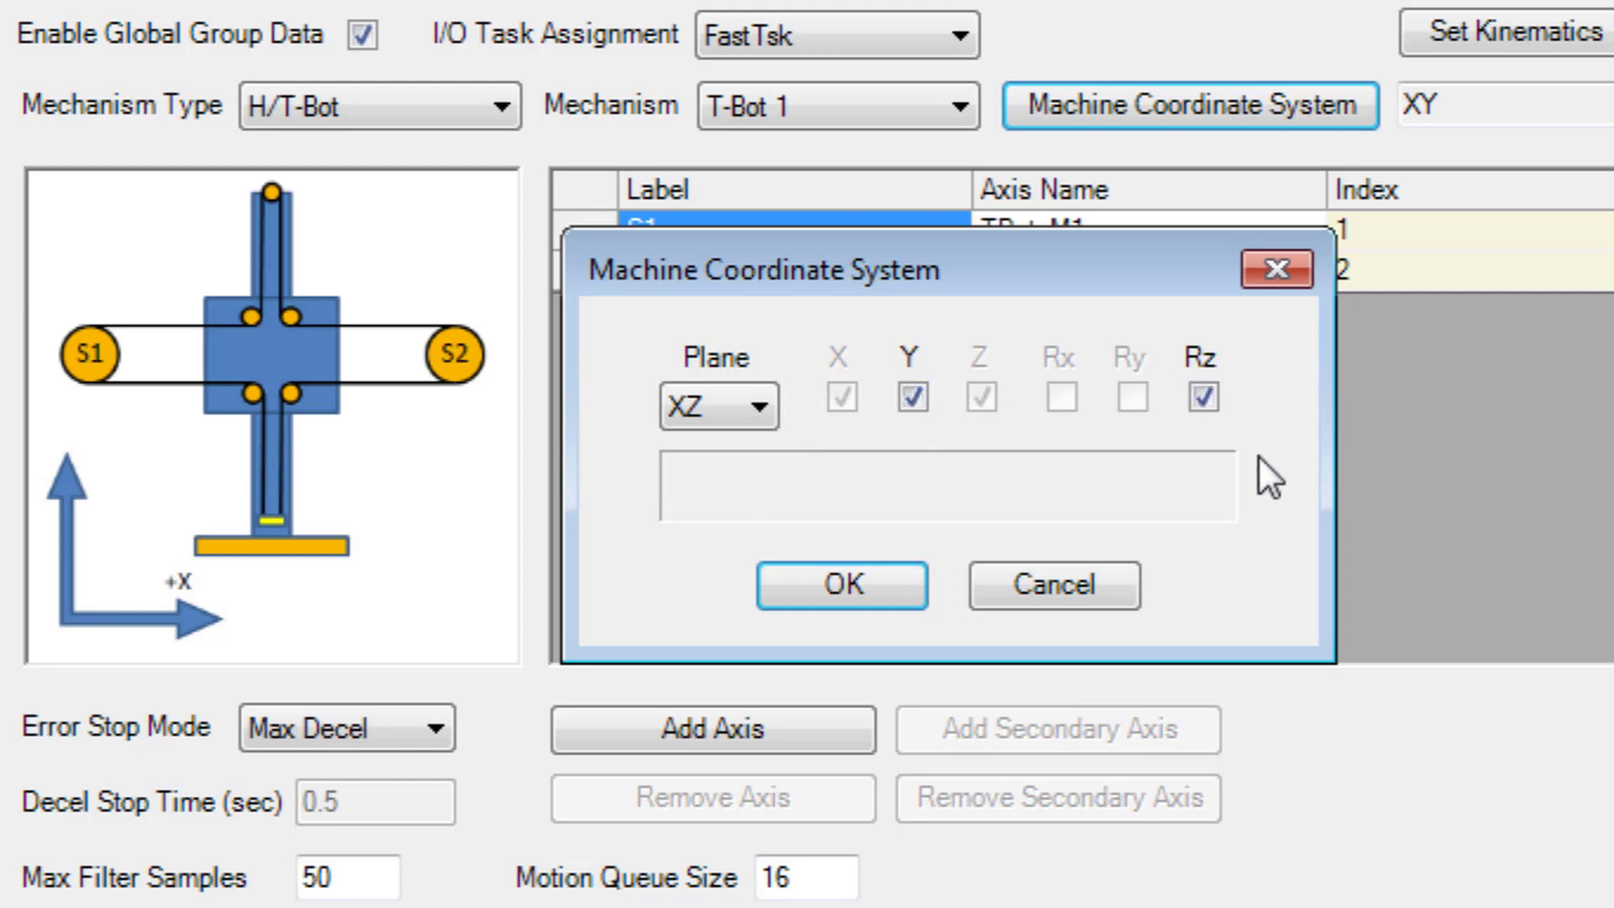
left_click(856, 583)
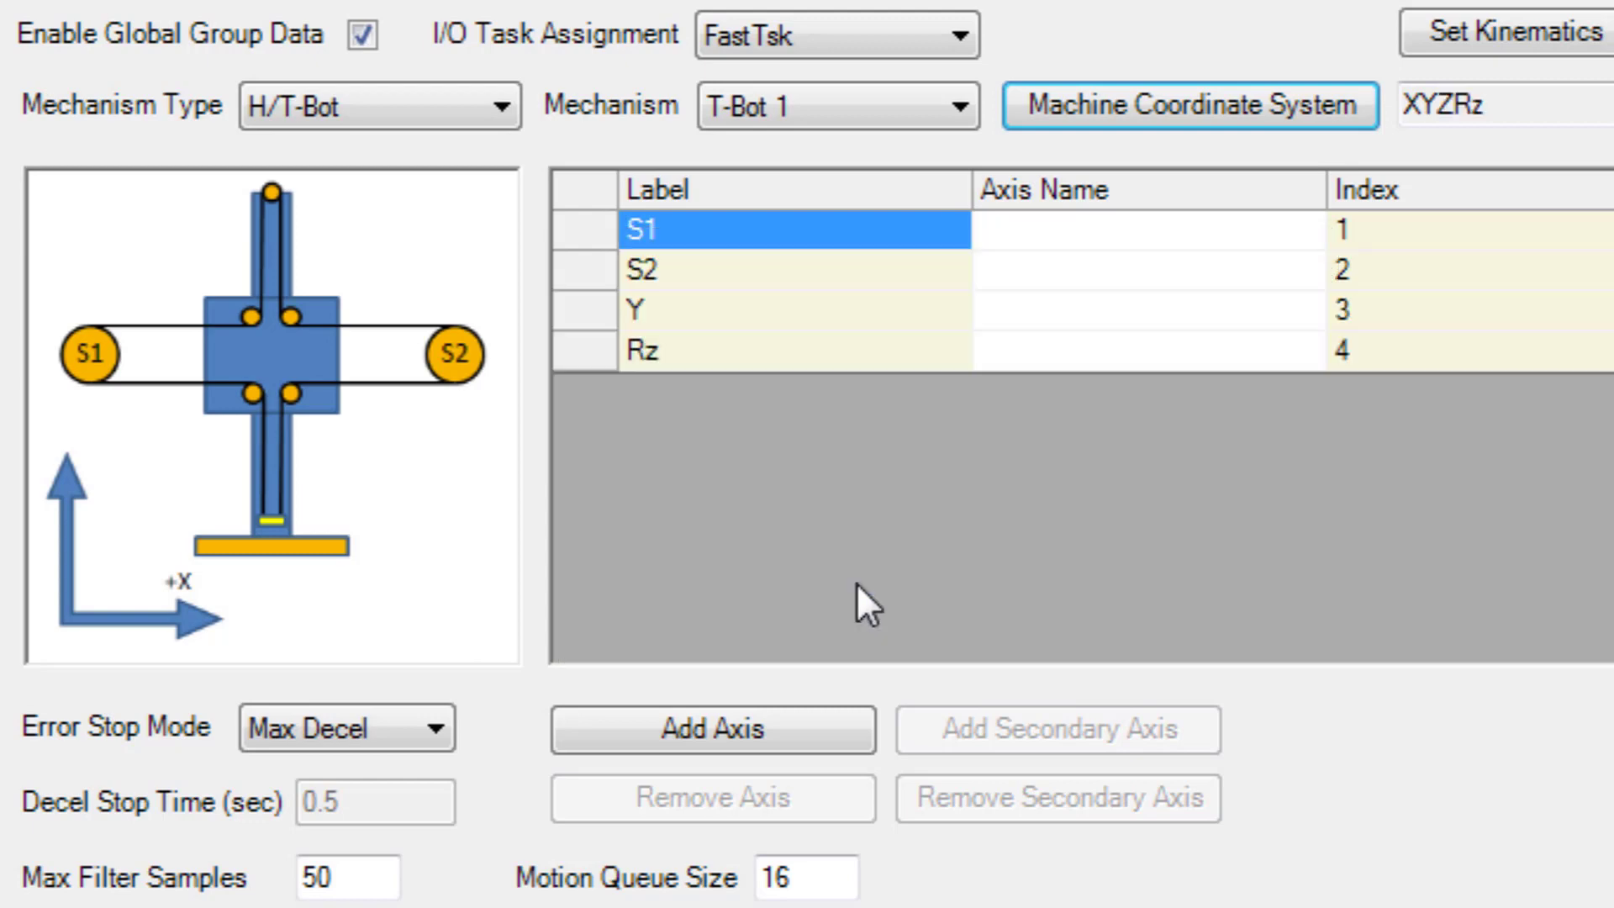
Review the T-Bot 1 kinematics and accept S1 and S2 both counterclockwise
left_click(1546, 19)
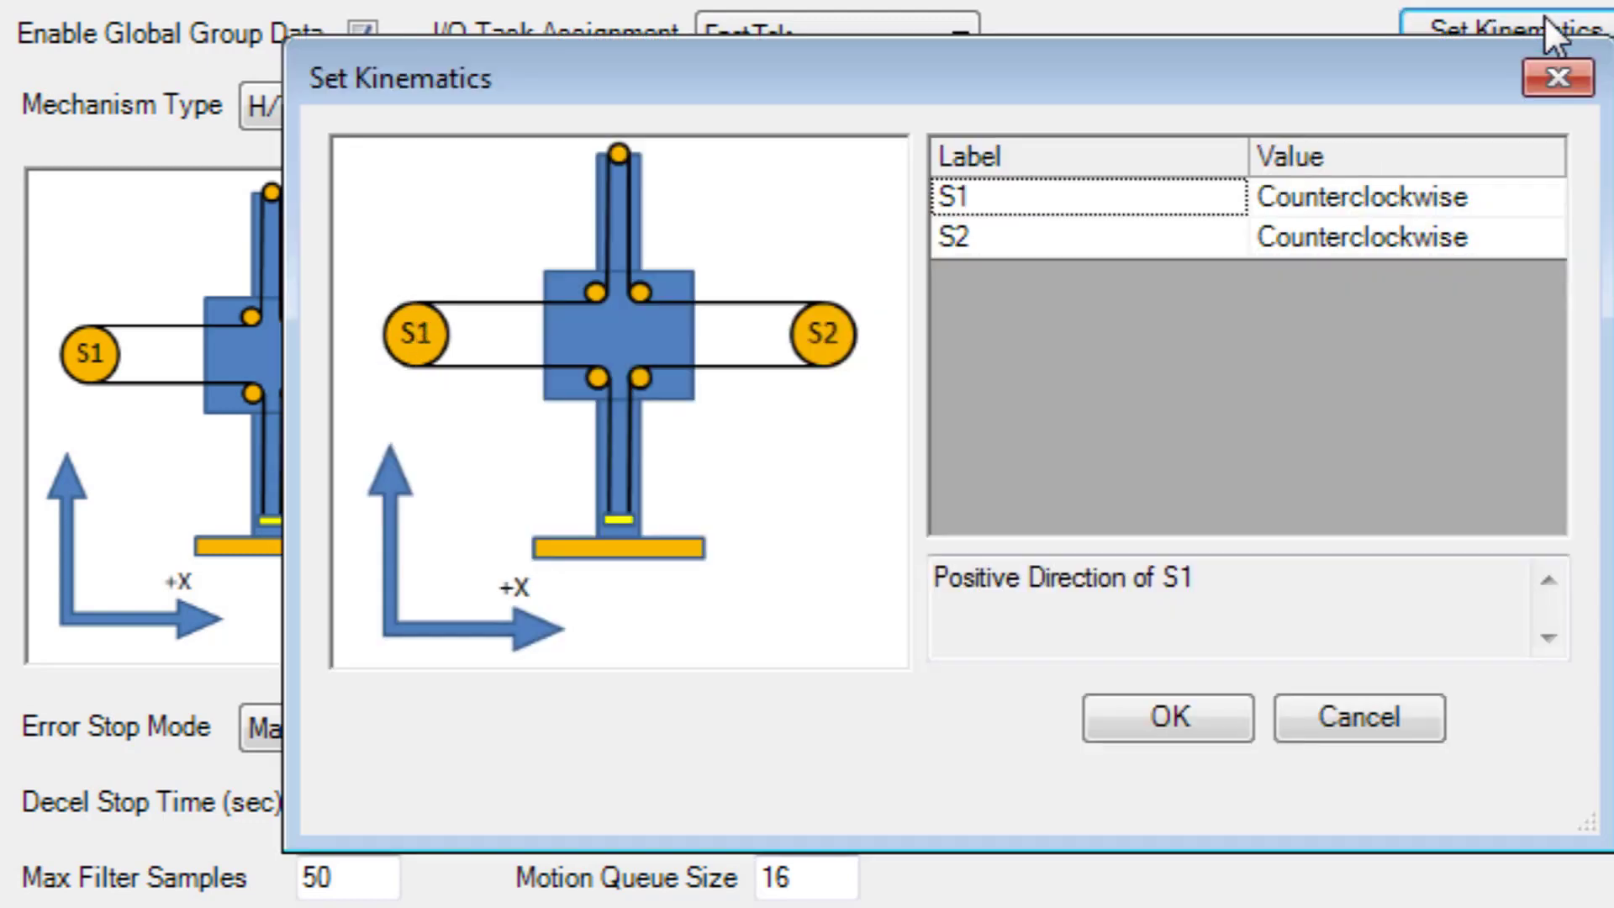
left_click(1177, 729)
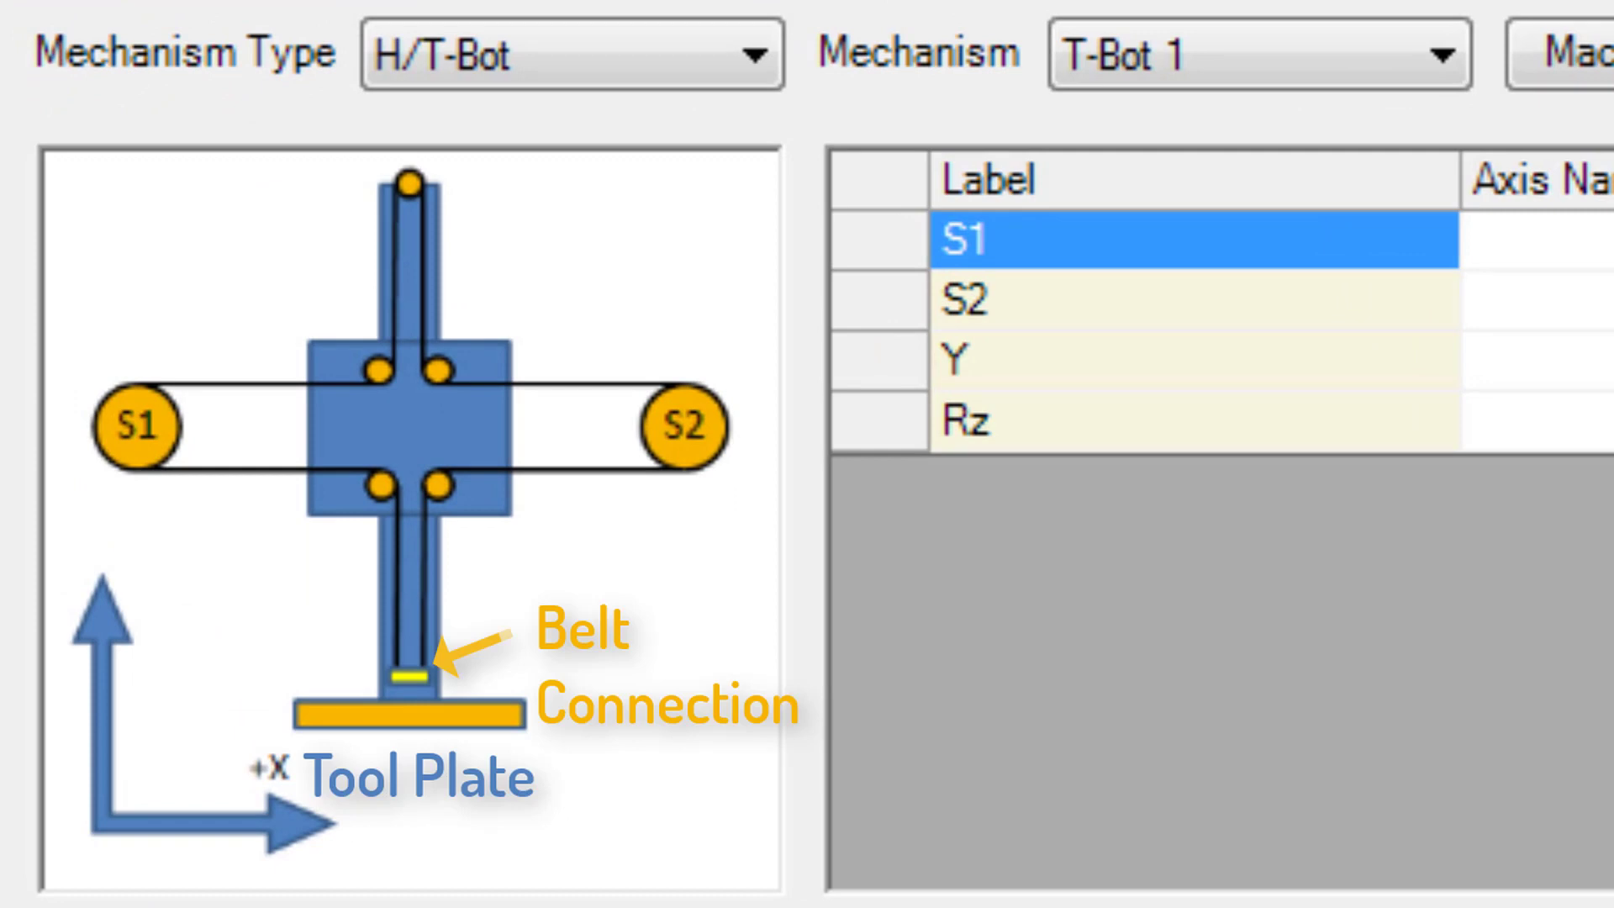
Change _3_TBot's mechanism from T-Bot 1 to T-Bot 2
left_click(1343, 54)
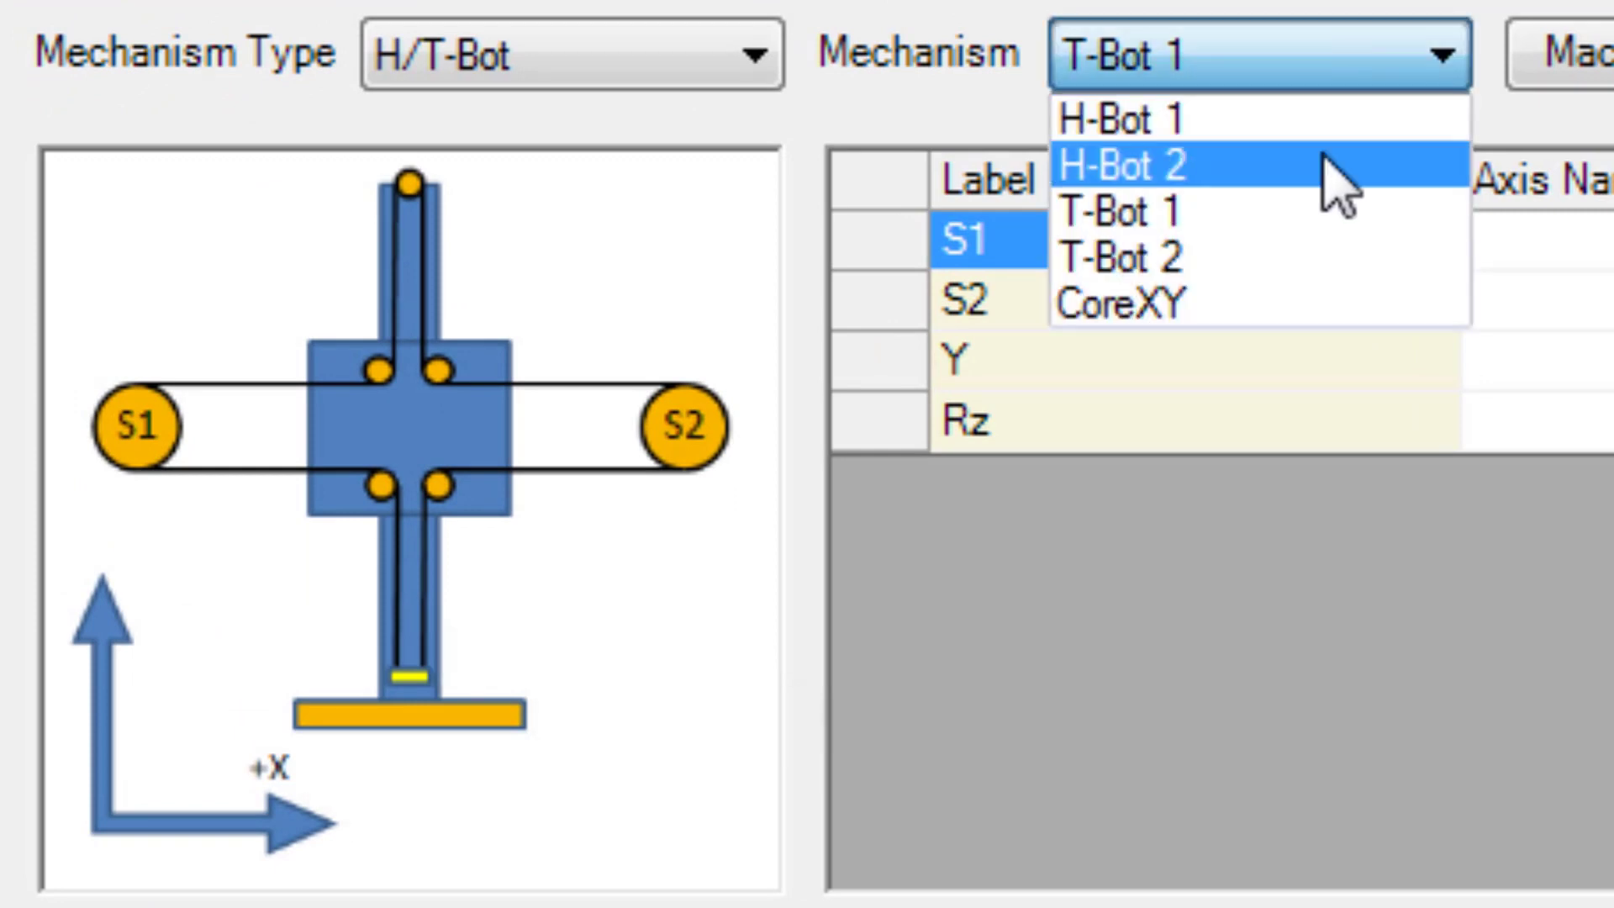
left_click(1357, 296)
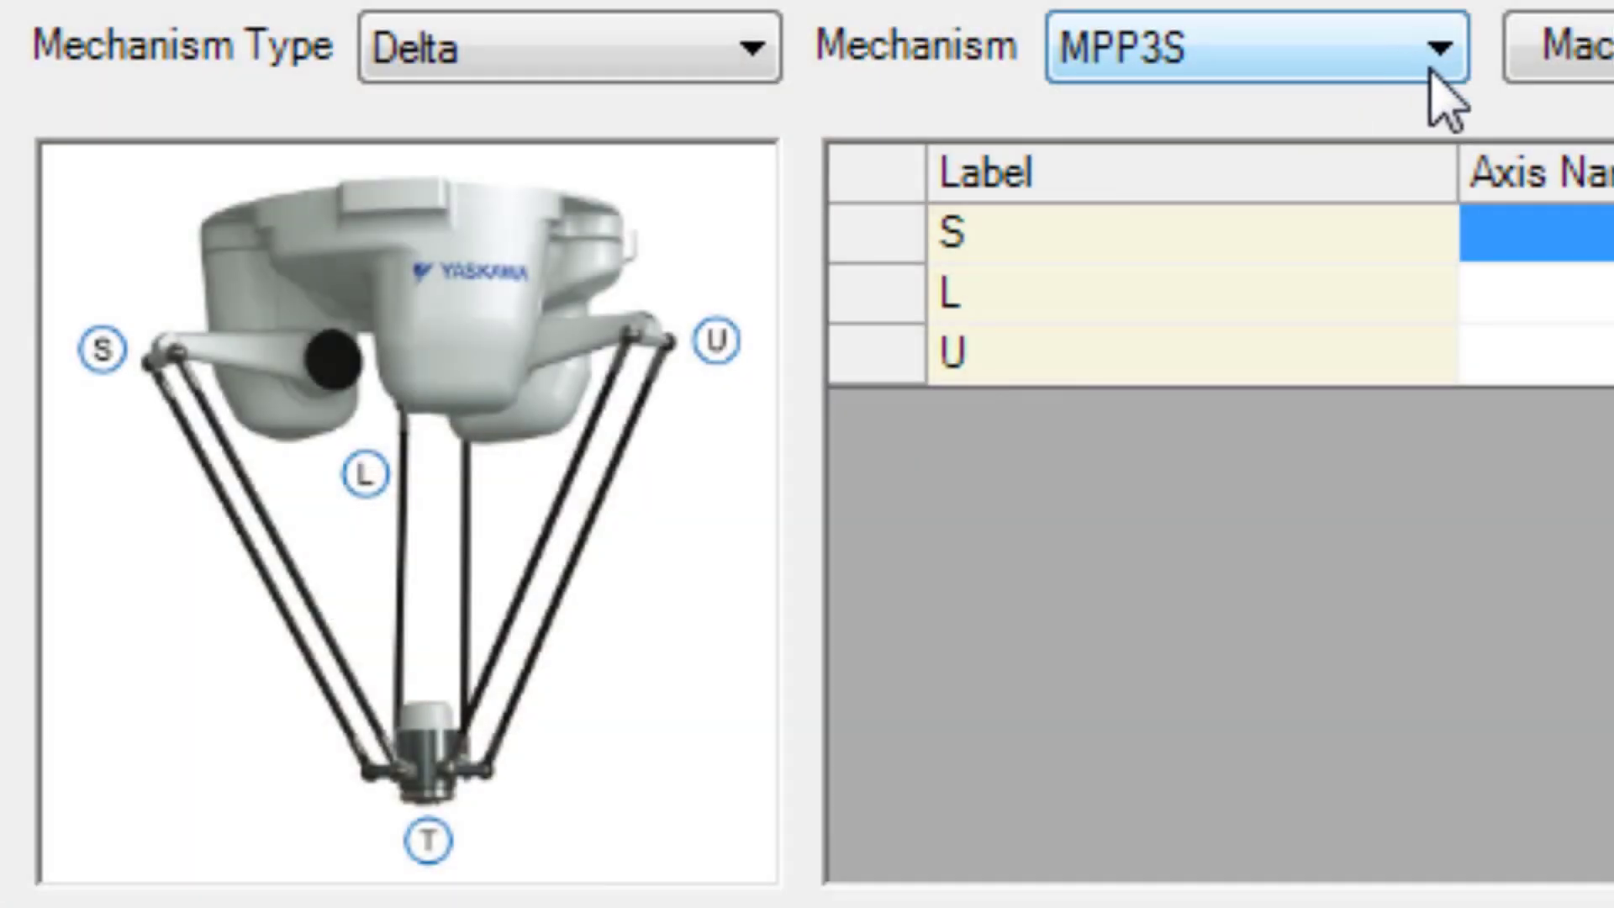
Preview the MPP3H Delta robot, then return _5_Delta to MPP3S
left_click(1399, 65)
left_click(1402, 117)
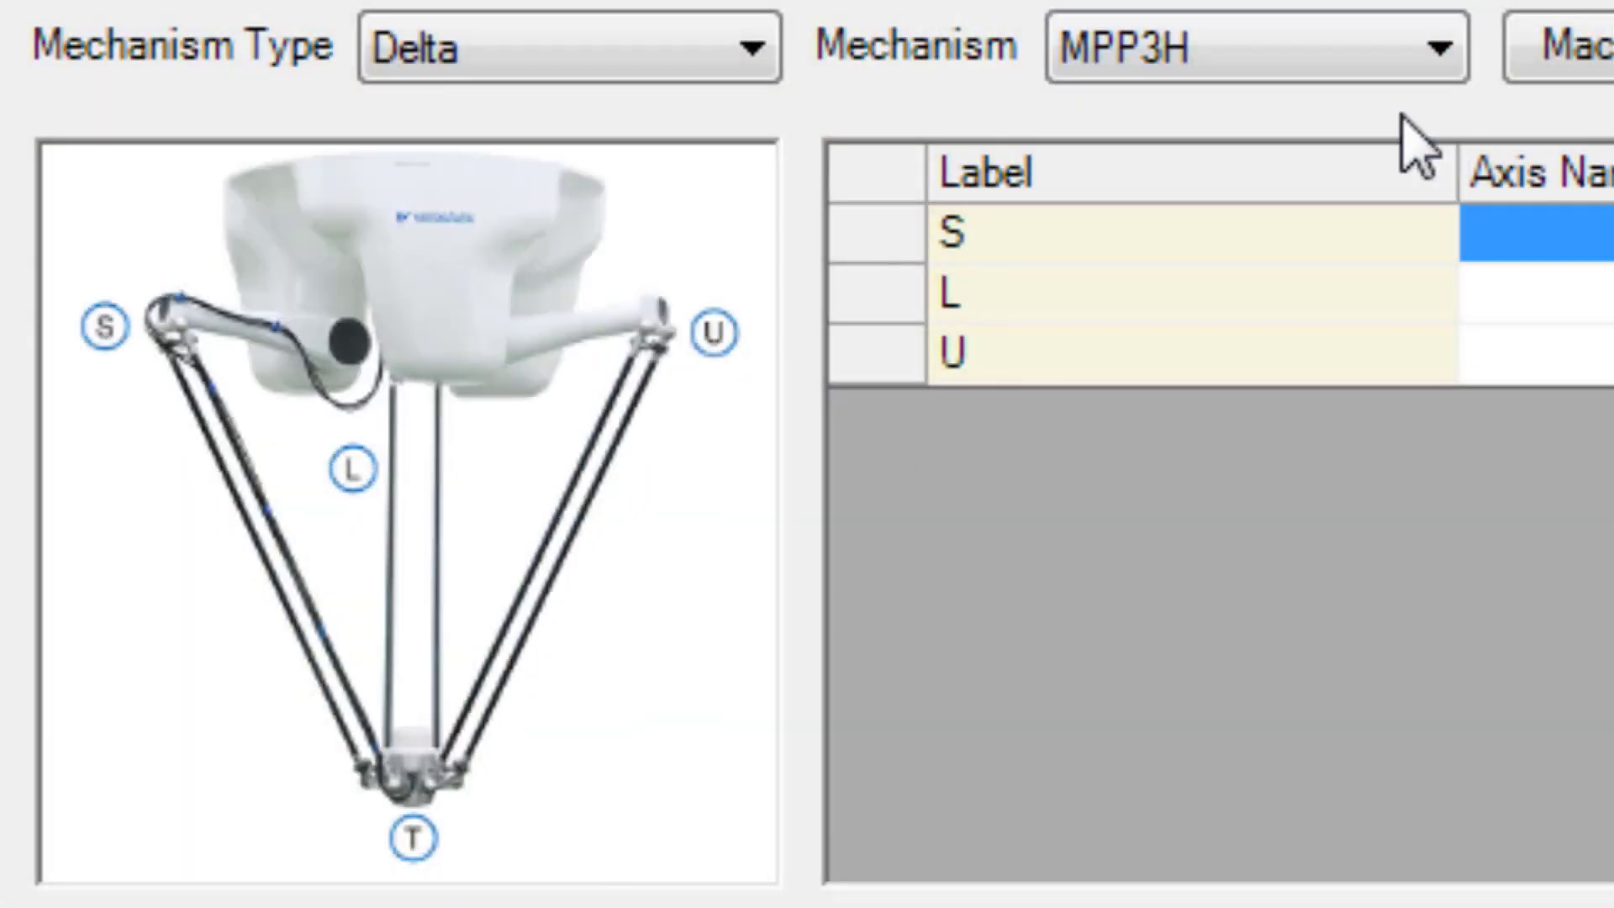
left_click(1396, 63)
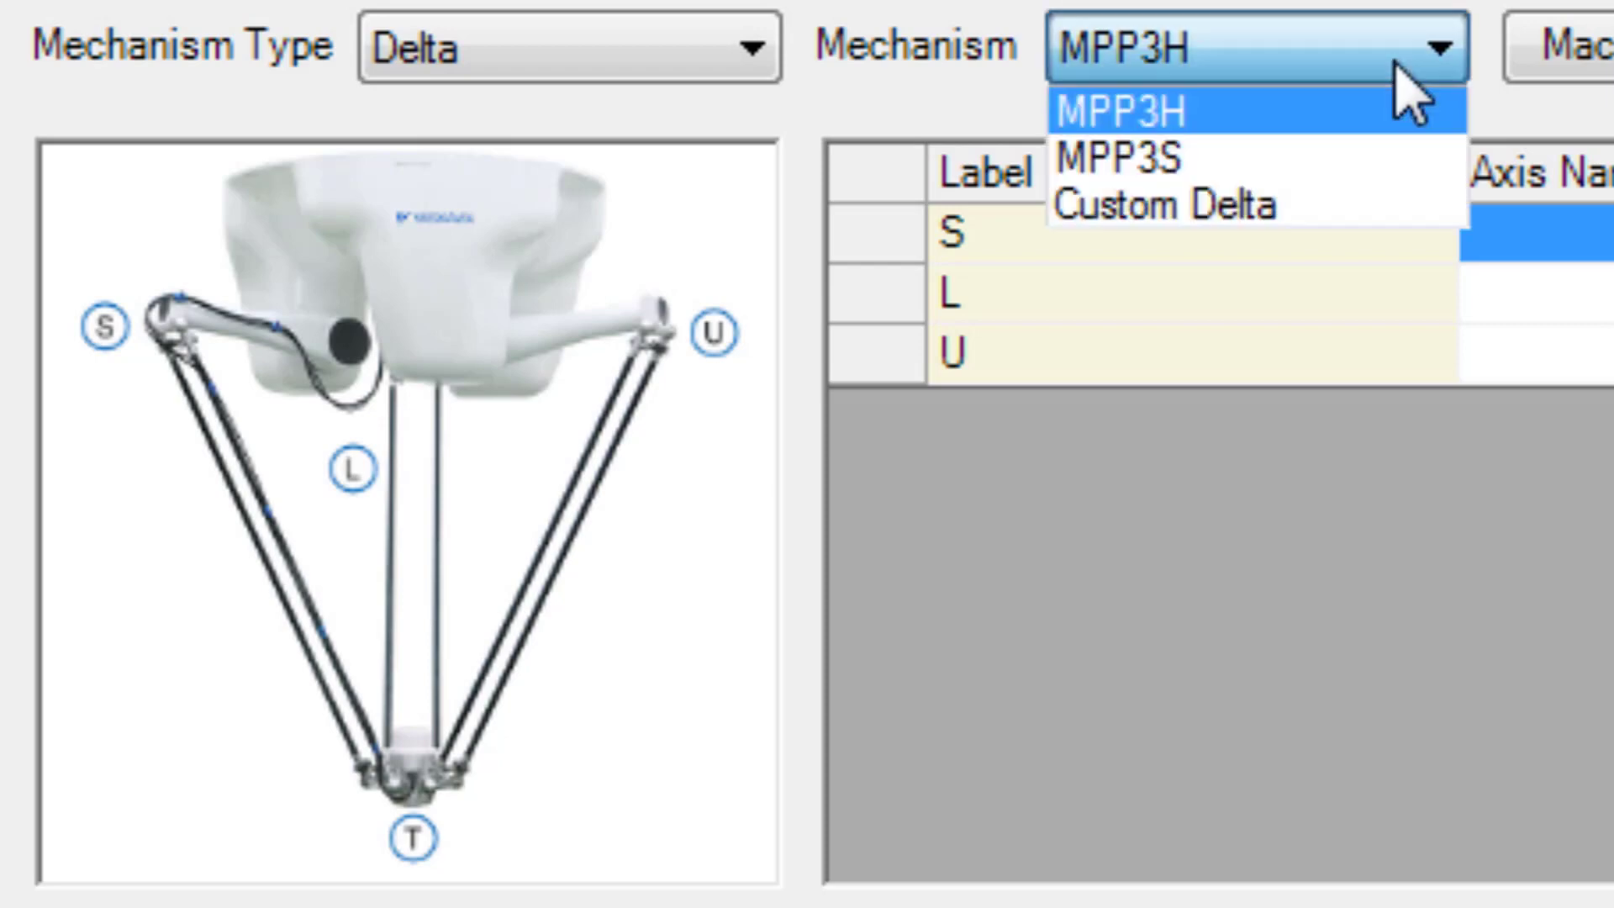
left_click(1389, 160)
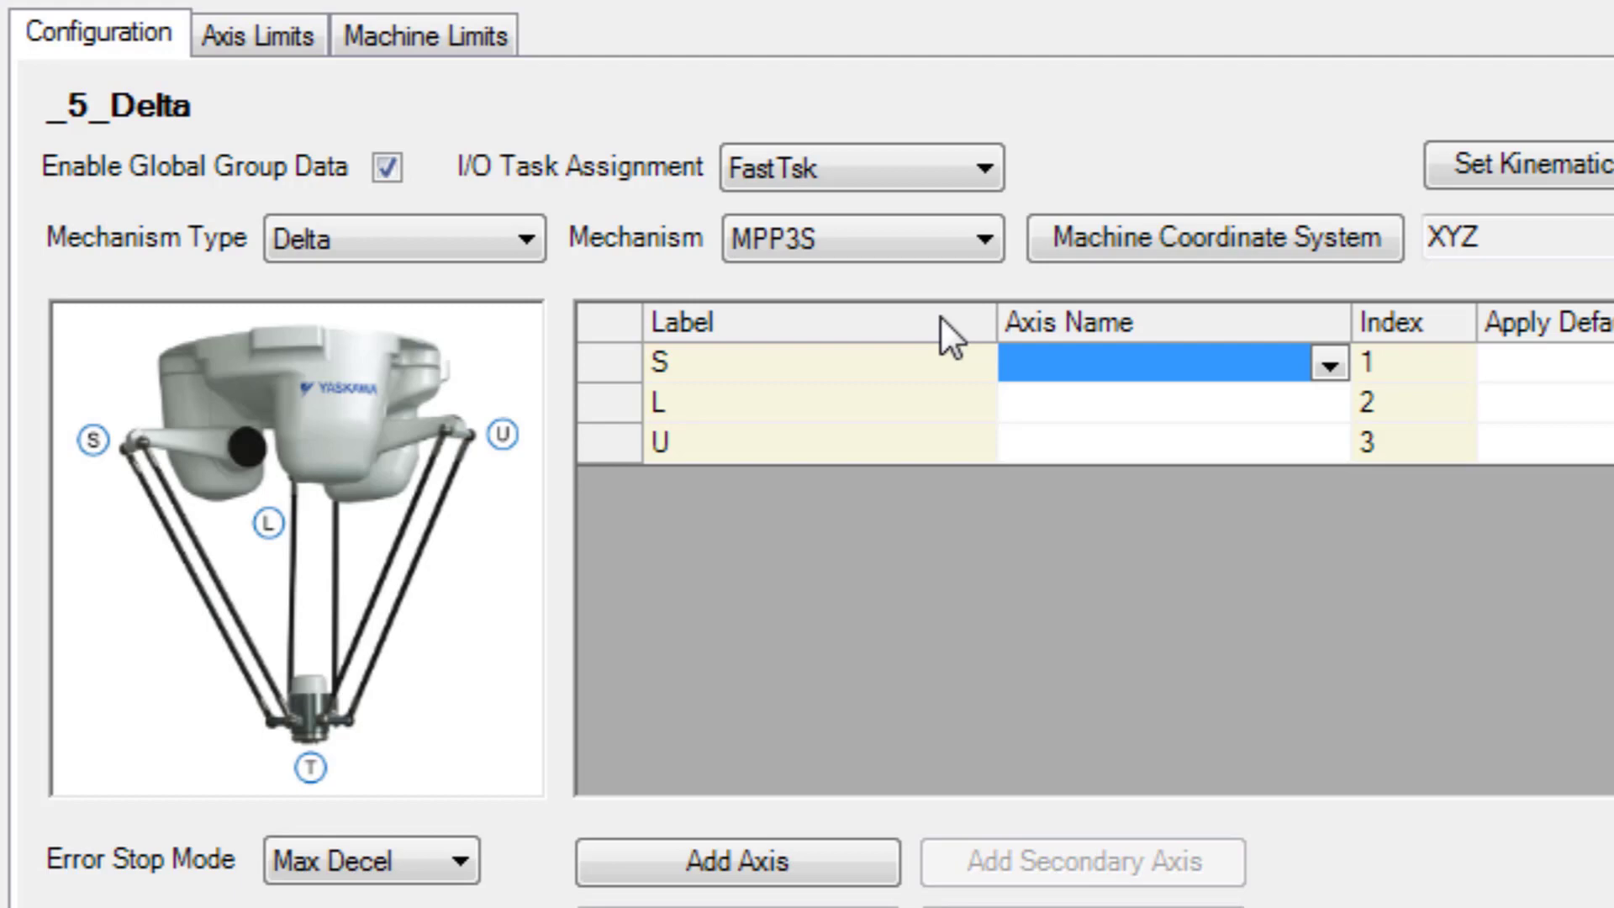
Add Rz to the machine coordinate system, creating a fourth T axis row
left_click(1165, 244)
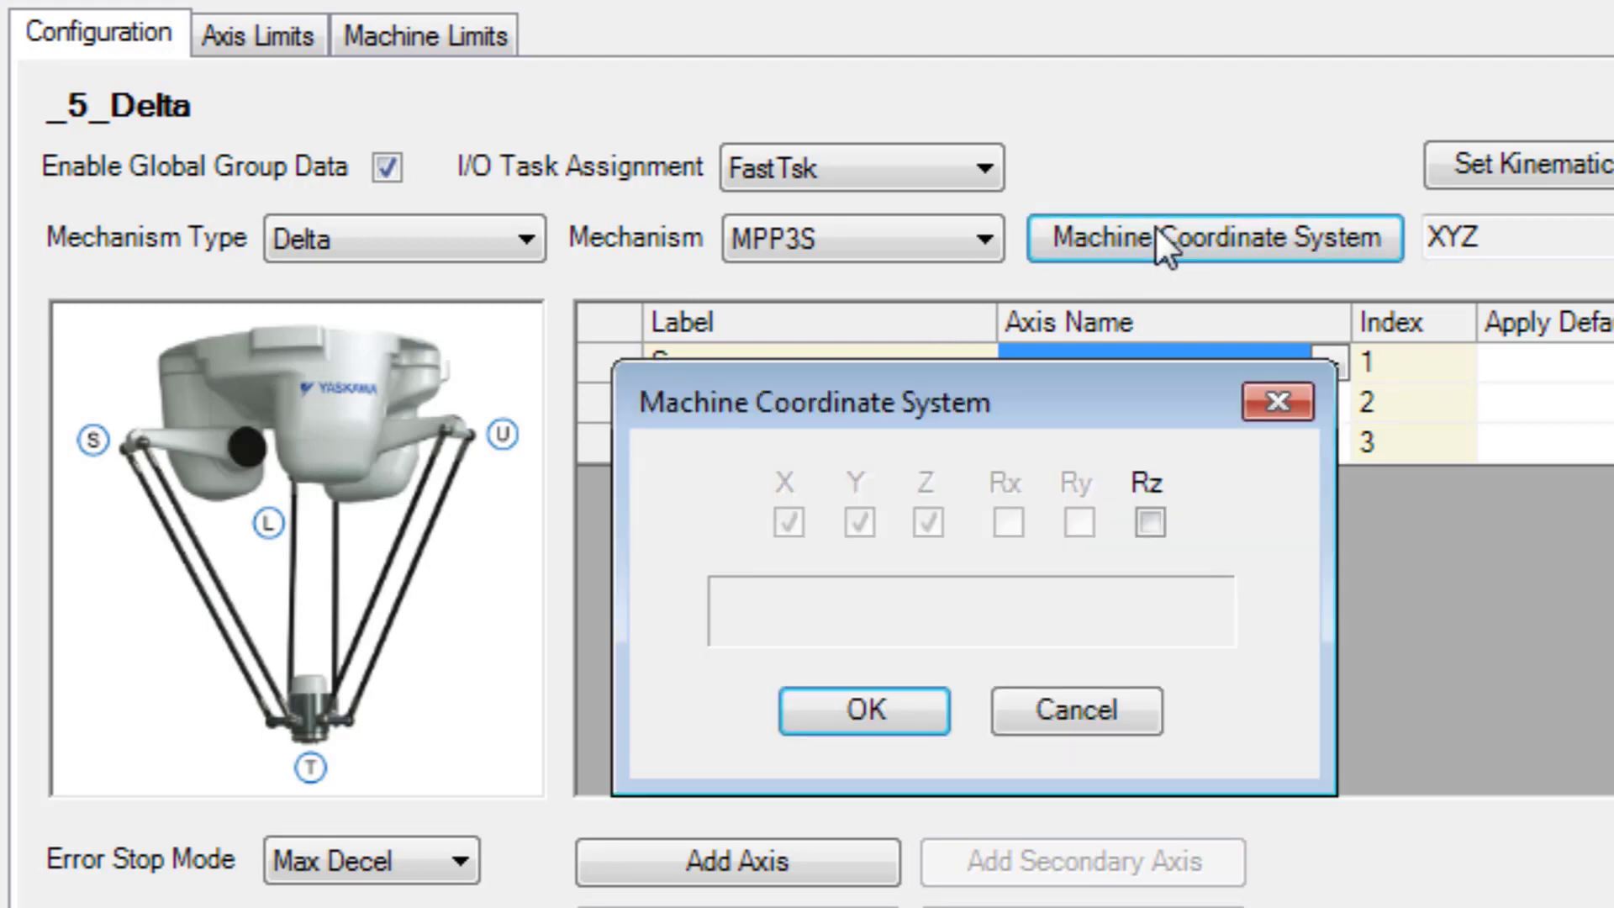
left_click(925, 730)
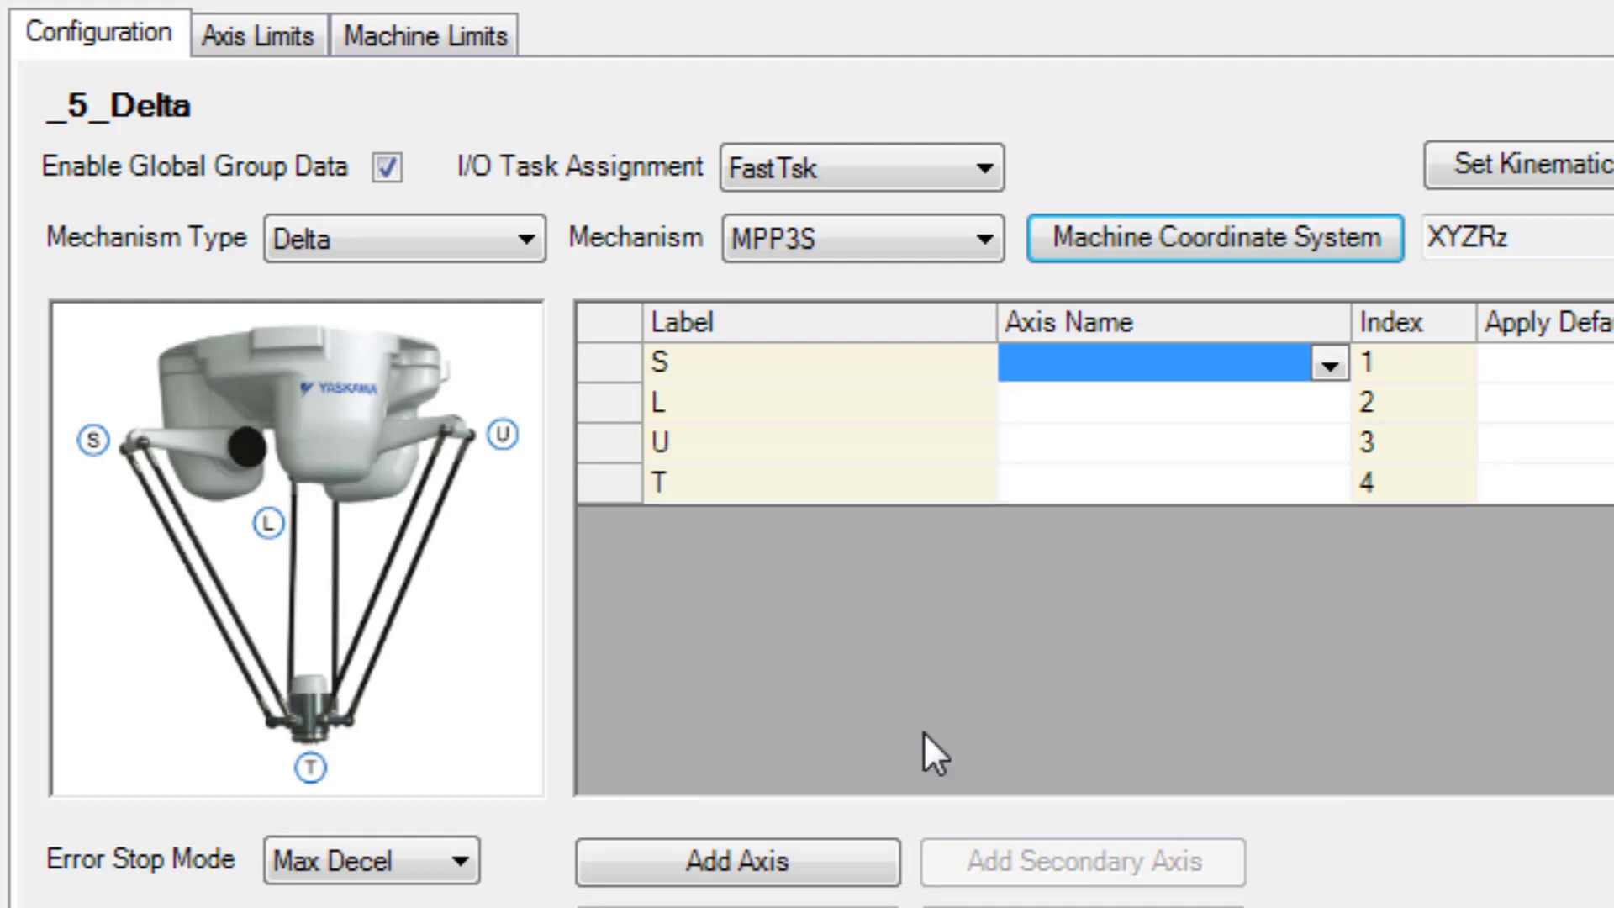
left_click(990, 246)
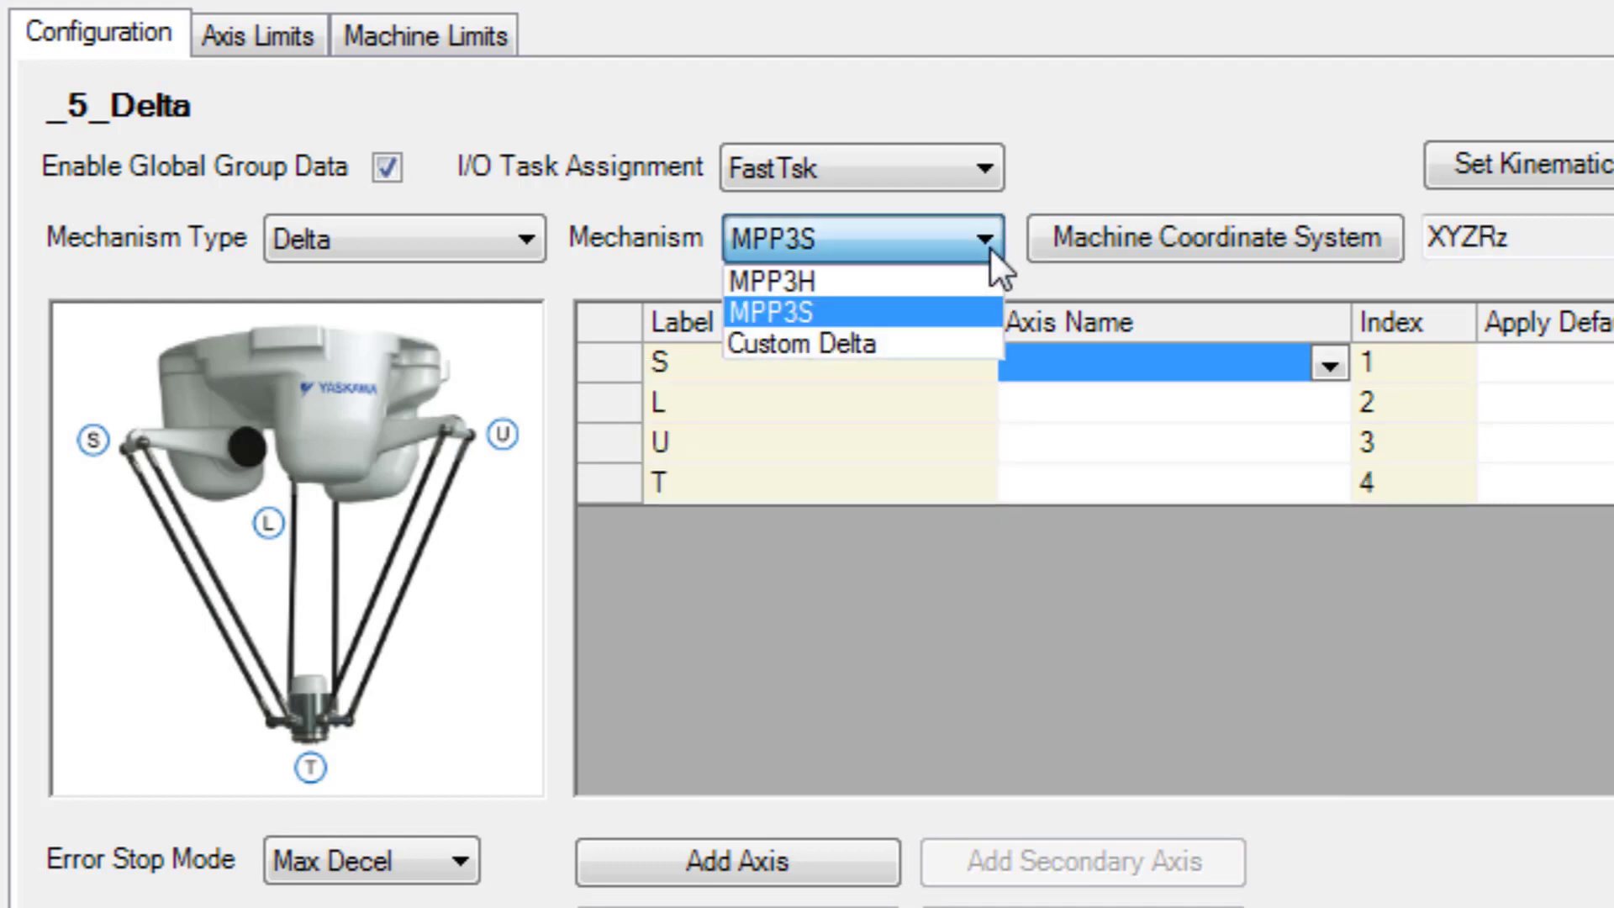
Switch the Delta group to Custom Delta and check its kinematic Phi values 0, 120 and 240
left_click(945, 353)
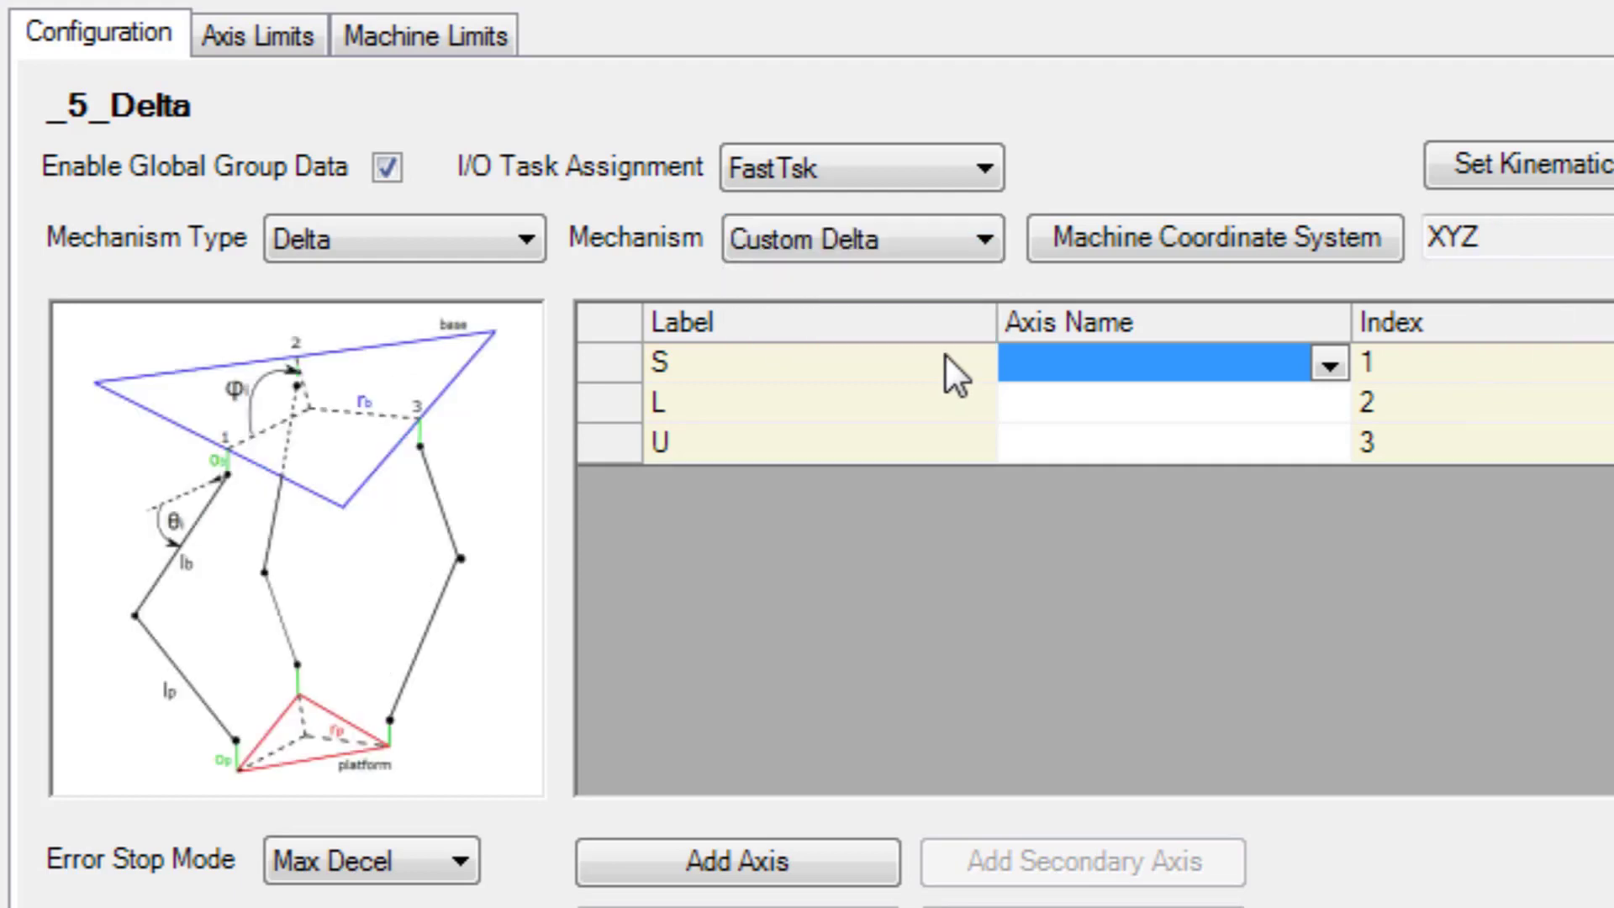
left_click(1542, 169)
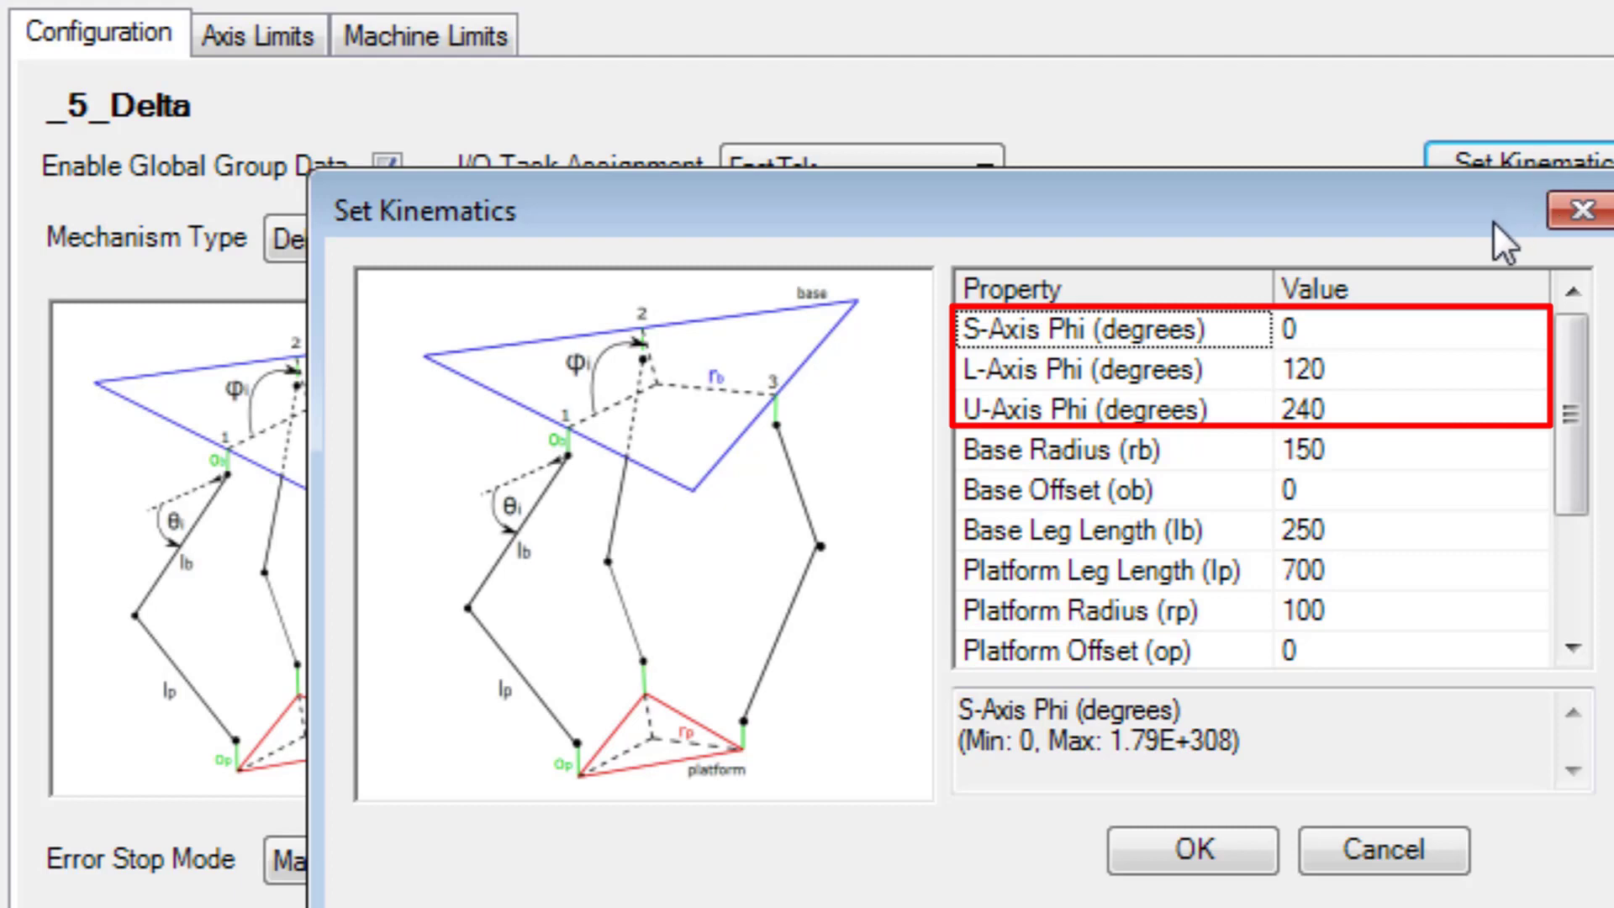
left_click(1419, 360)
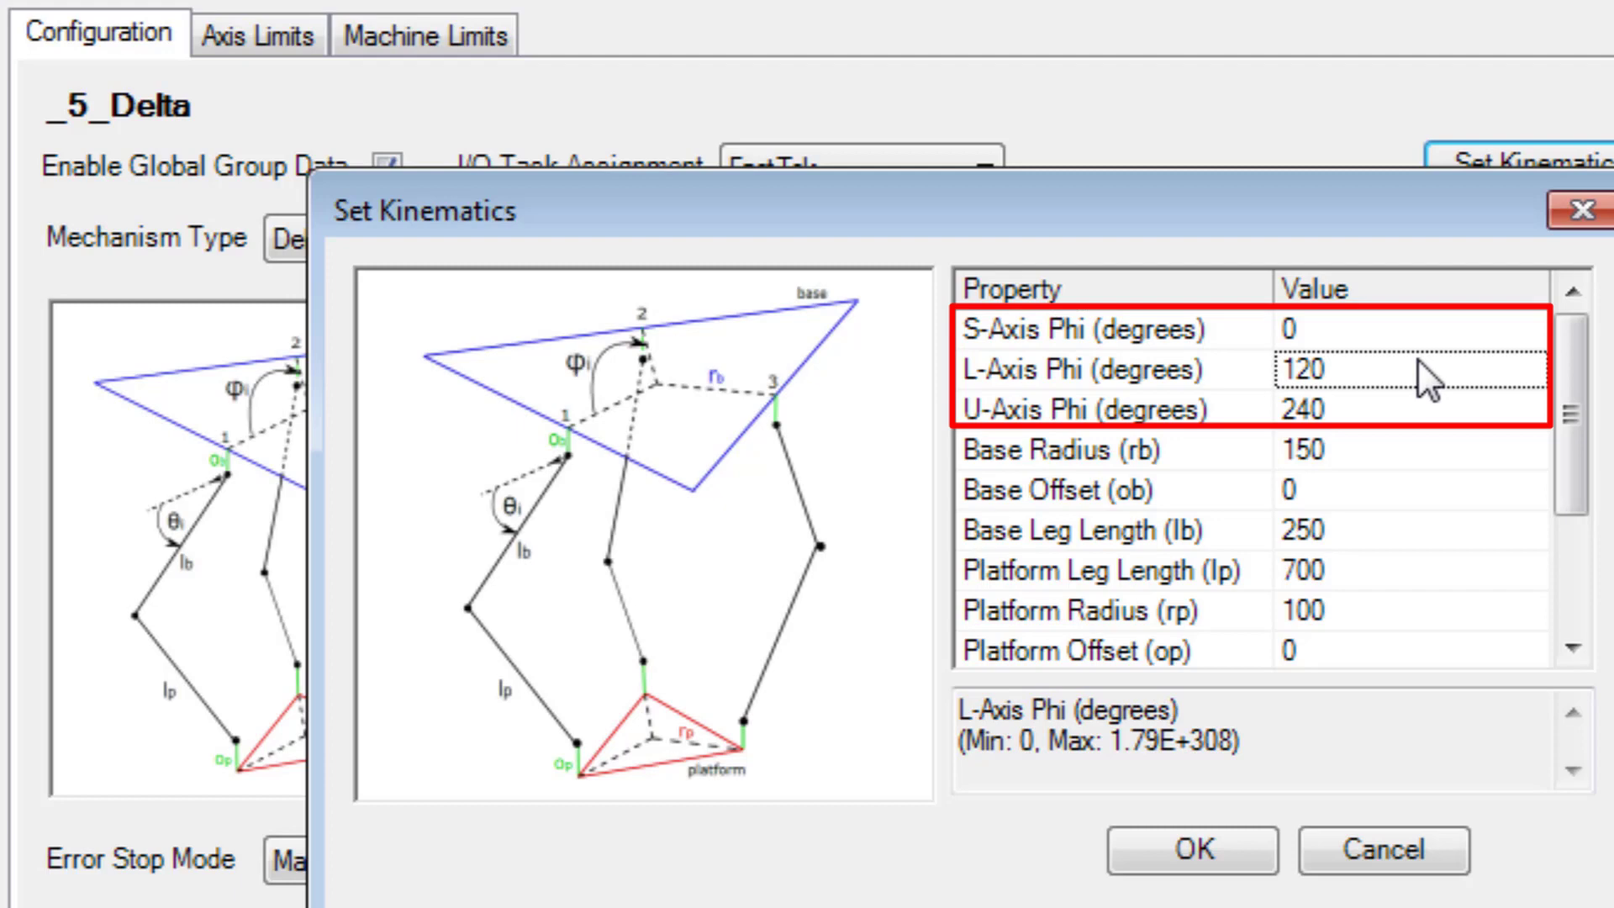
left_click(1419, 421)
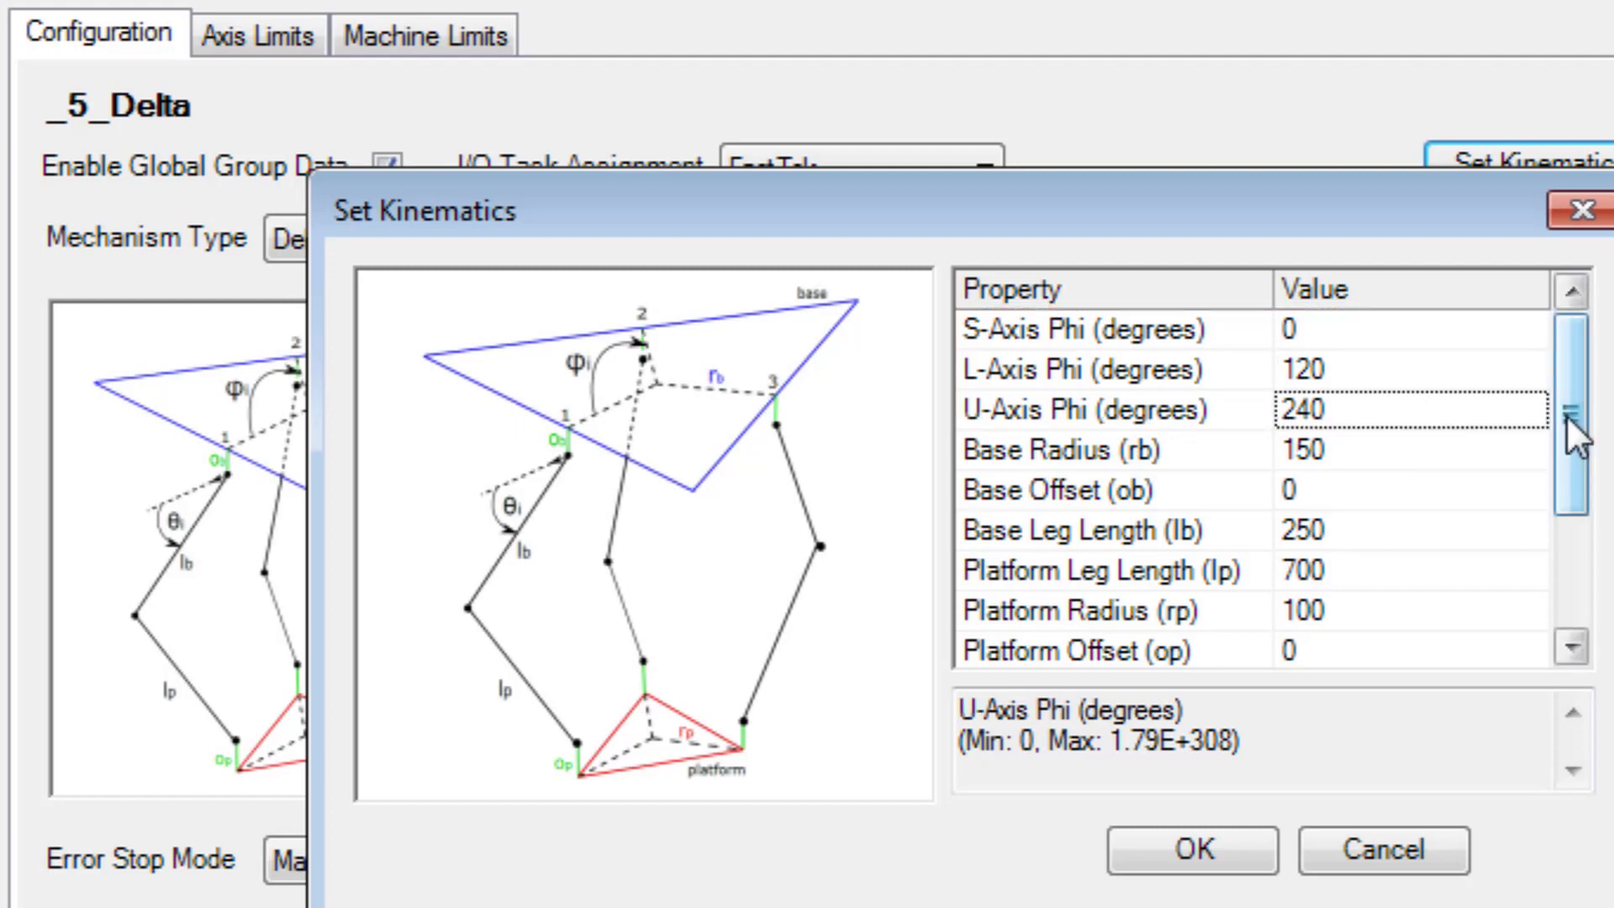
left_click_drag(1567, 415, 1572, 478)
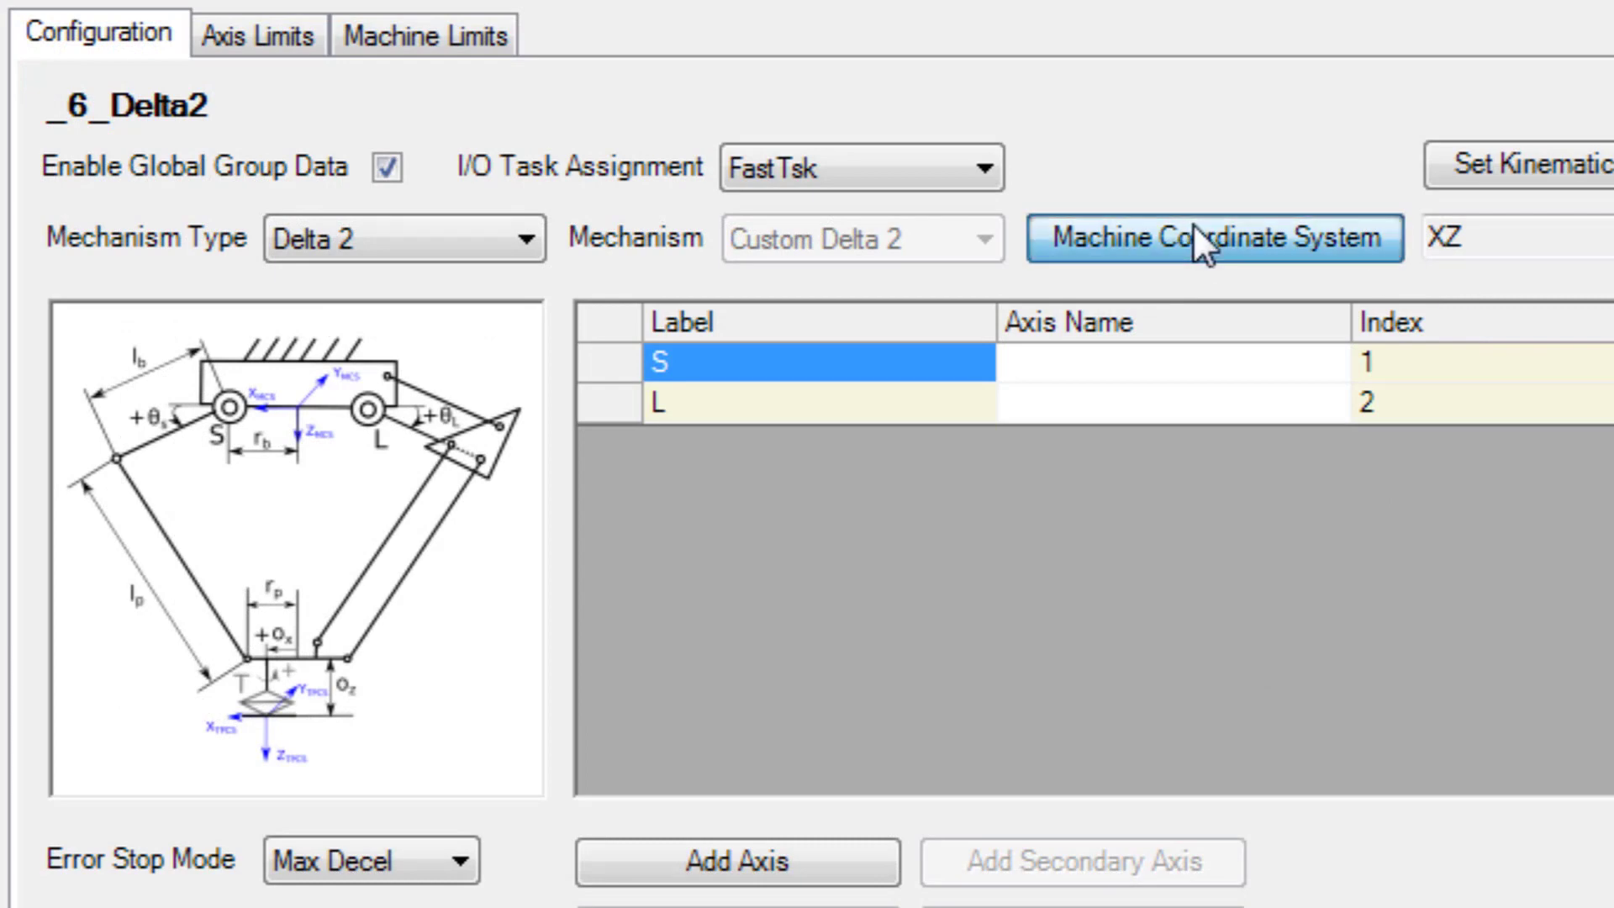
Enable Rz for the Delta 2 group, making it XZRz with a T axis, then view its kinematics
left_click(1201, 243)
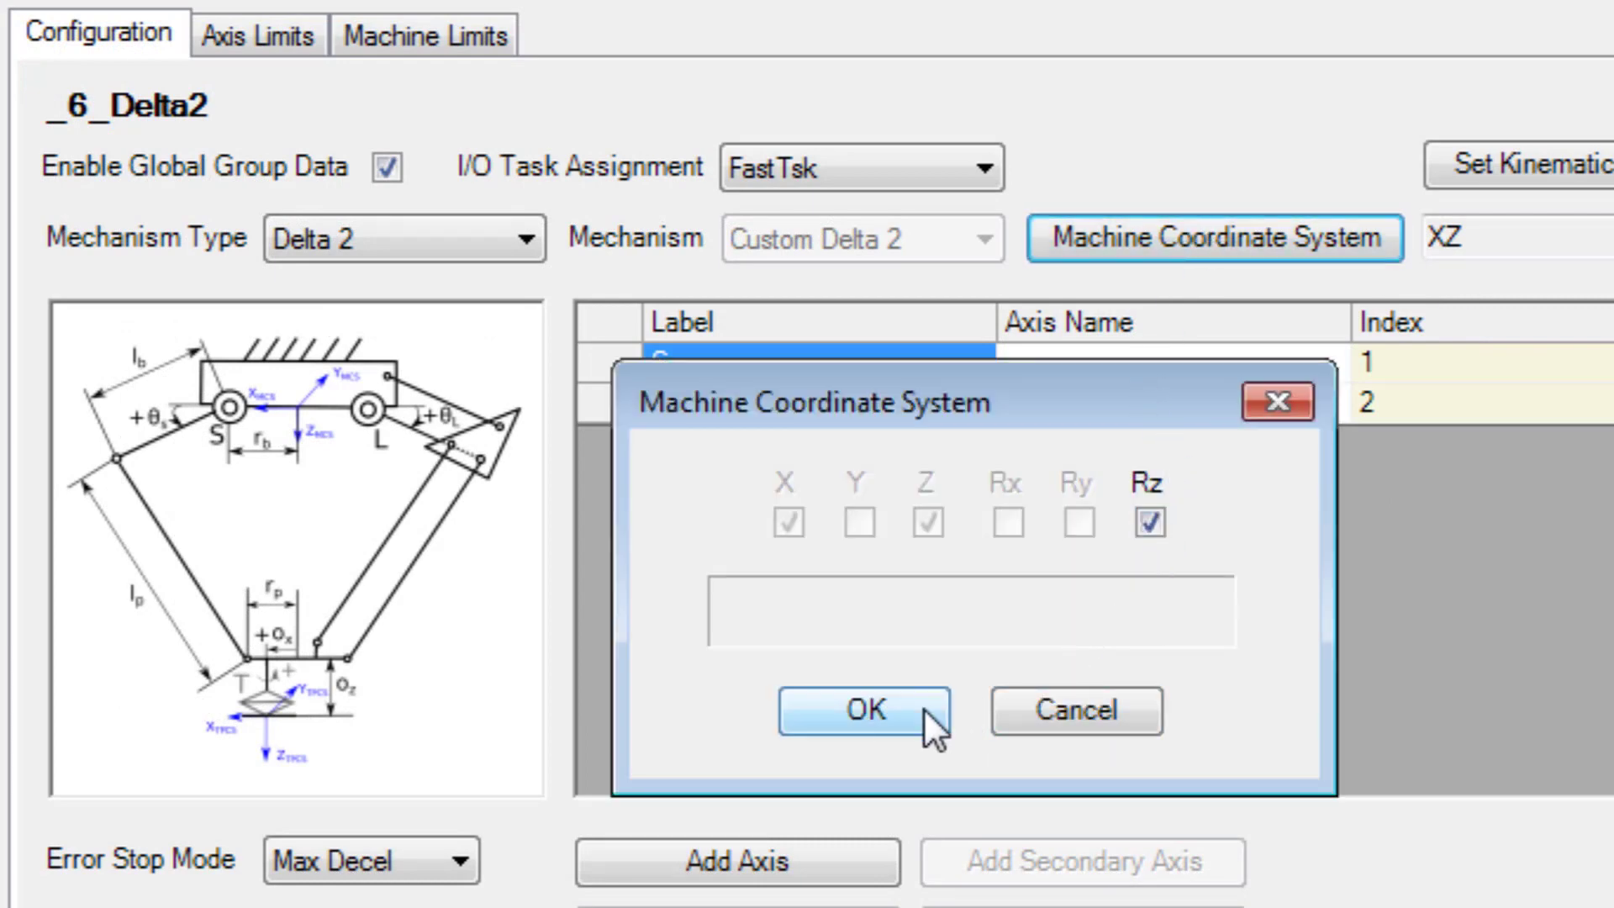
left_click(903, 714)
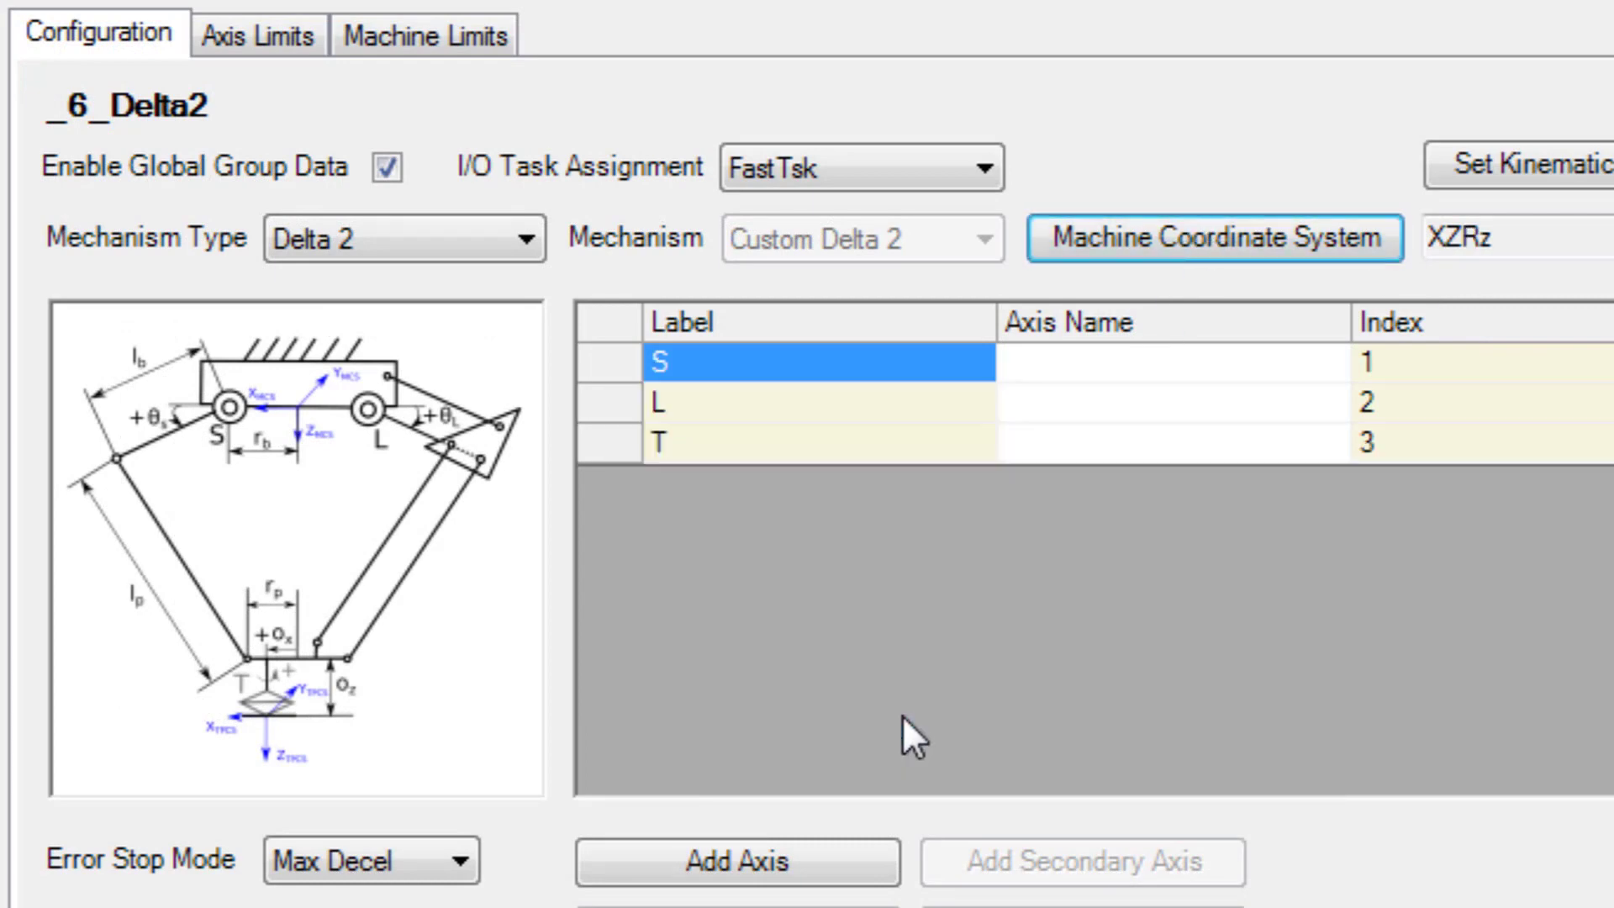
left_click(1567, 162)
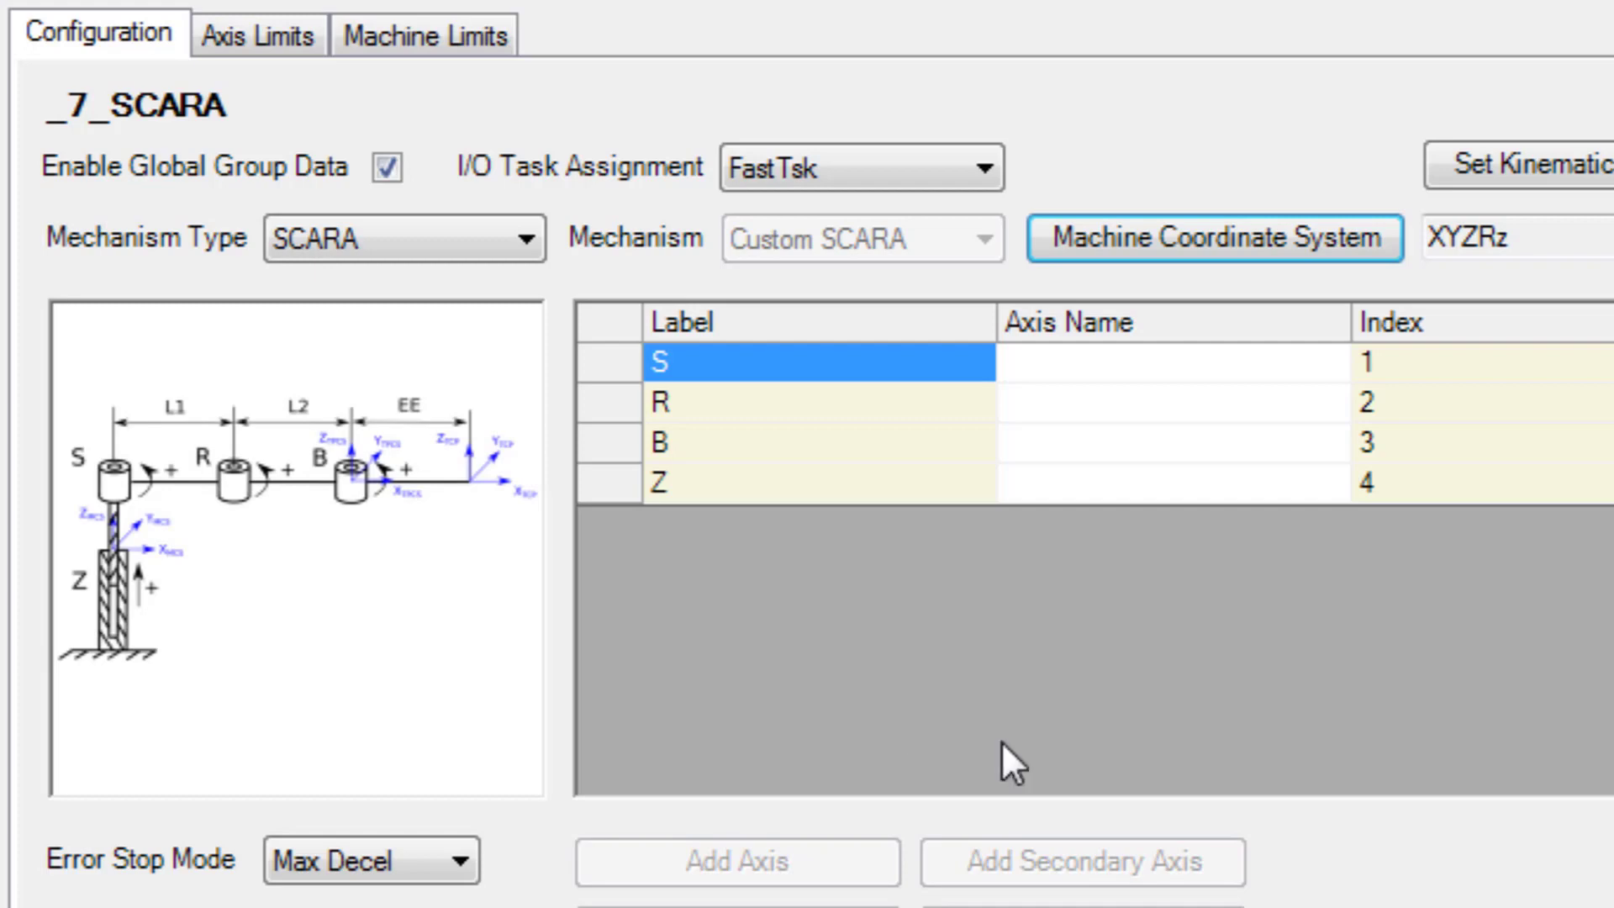
Accept the SCARA kinematic parameters: L1 200, L2 100 and EE X offset 100
left_click(1491, 163)
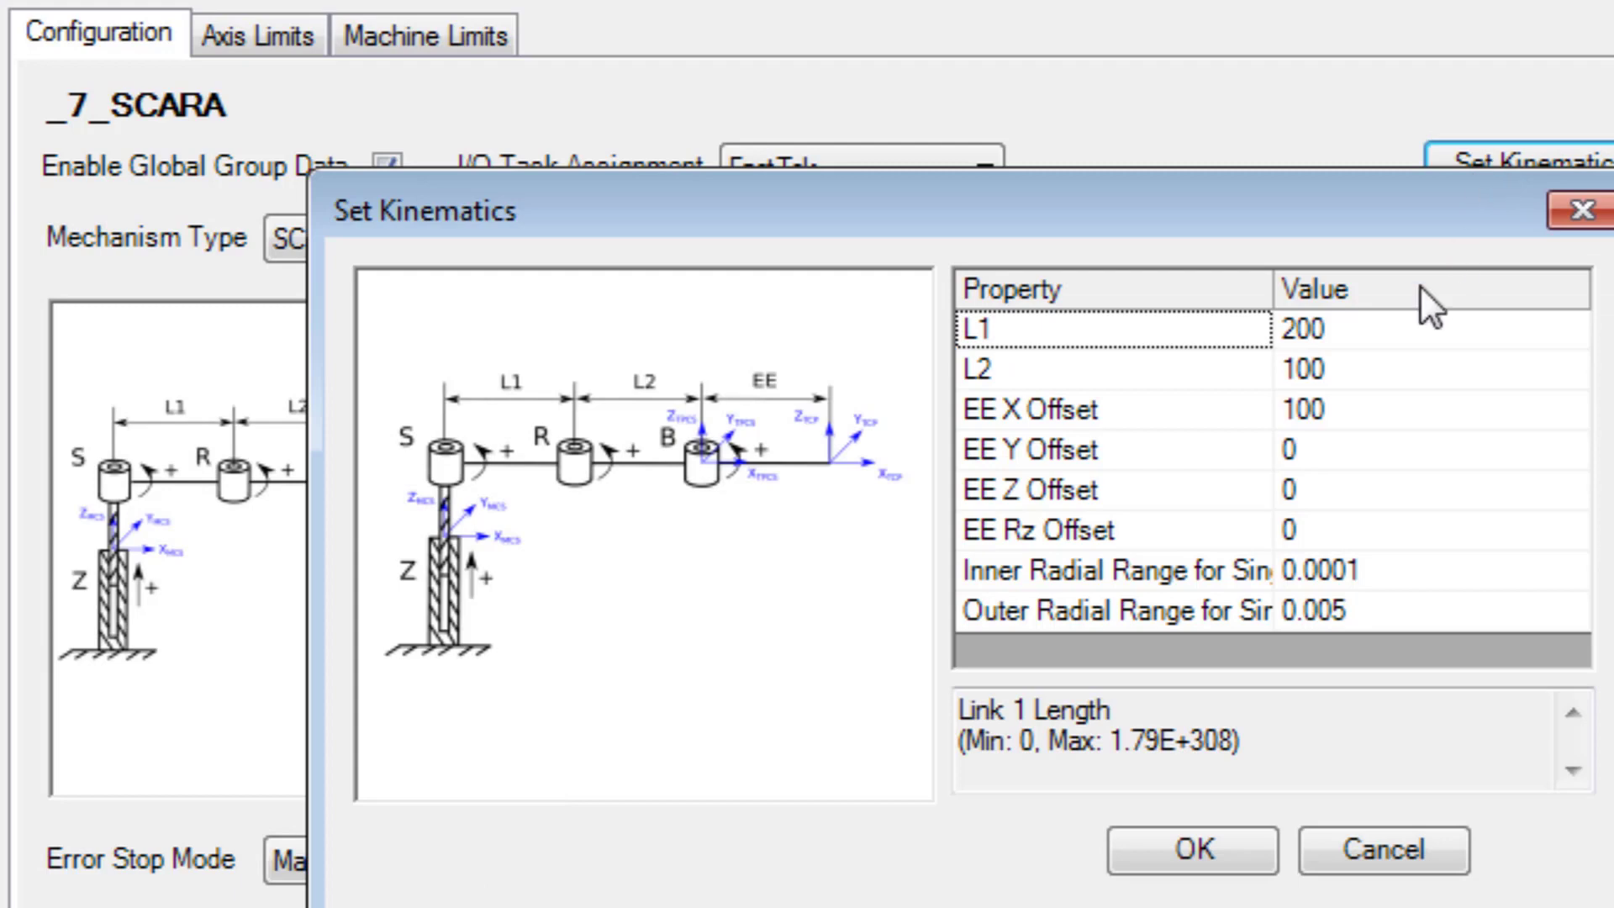
left_click(1214, 842)
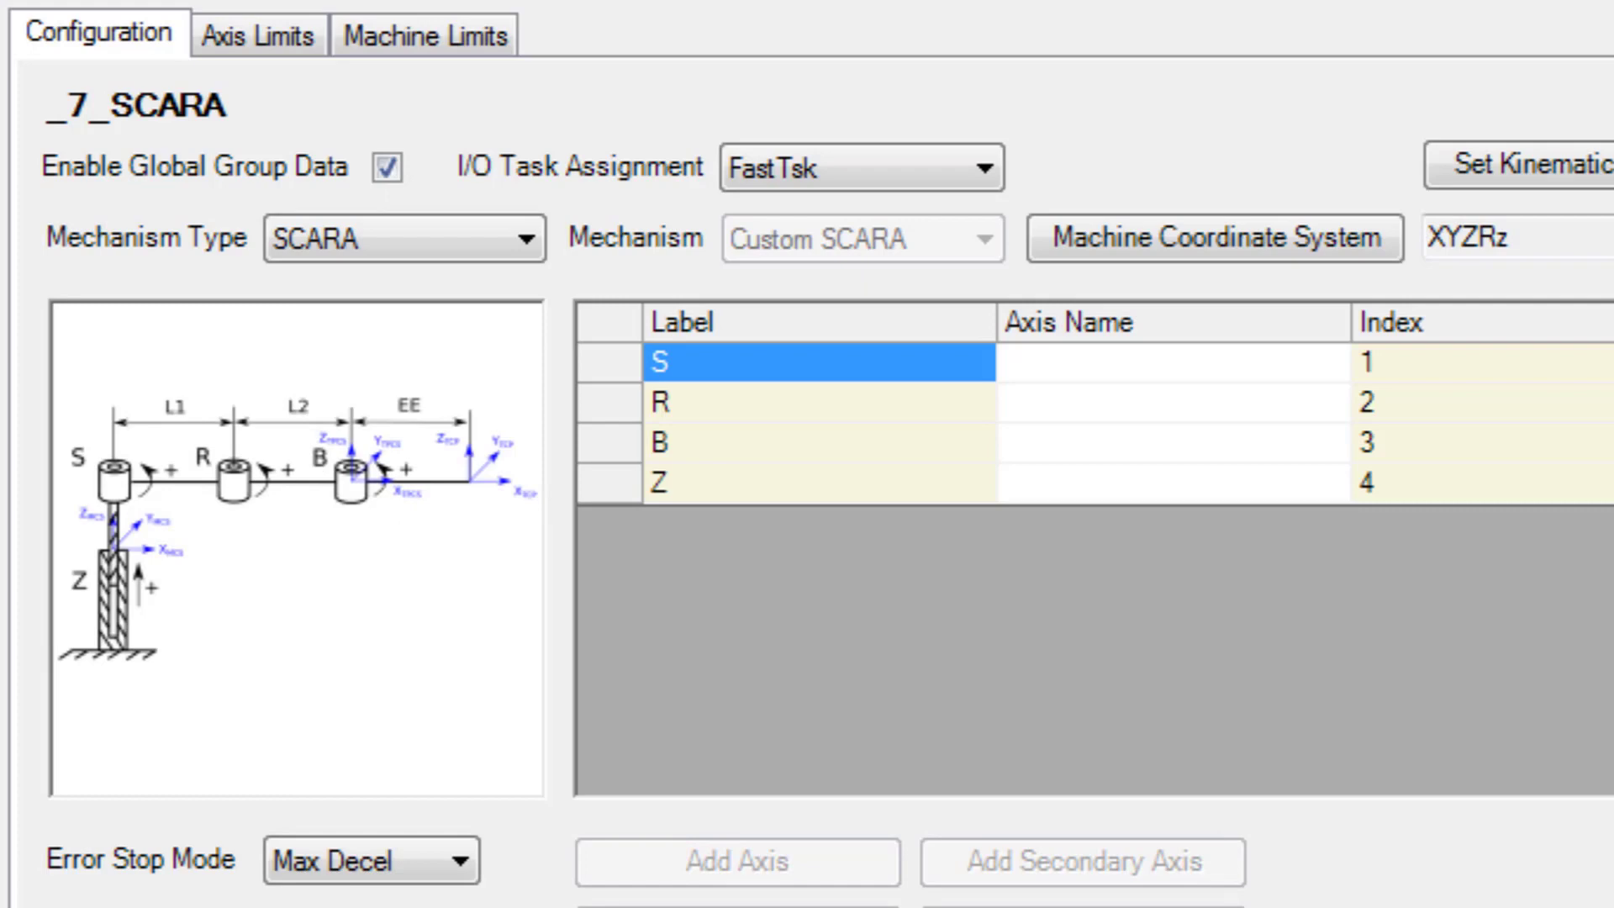
Check the SCARA per-axis limits, then the unlimited X, Y and Rz machine limits
left_click(257, 38)
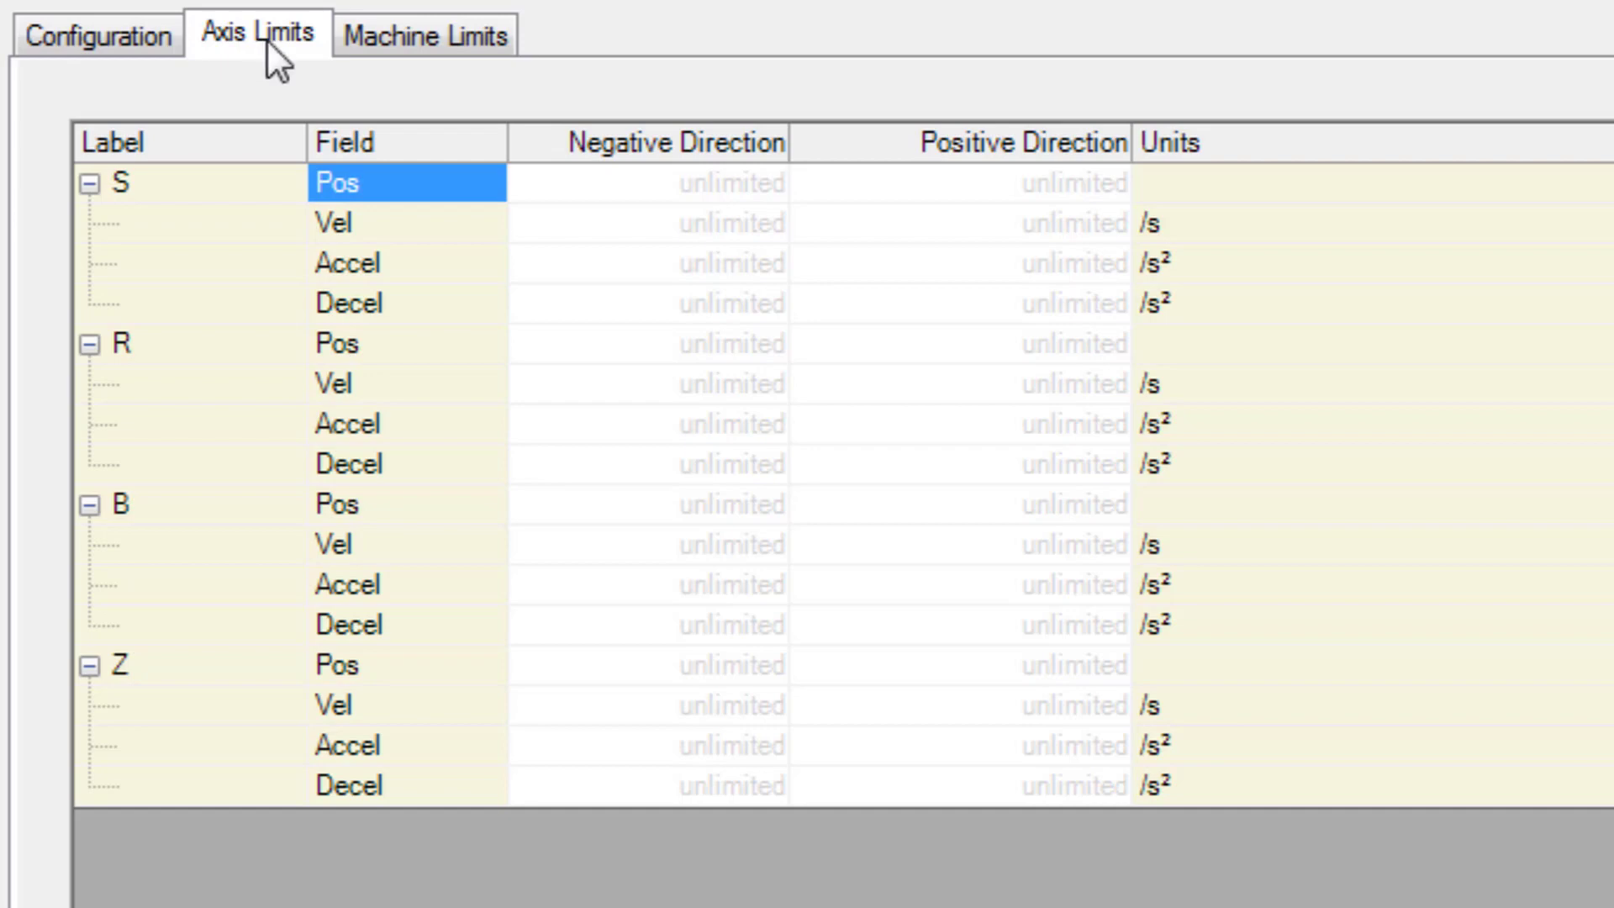
left_click(401, 37)
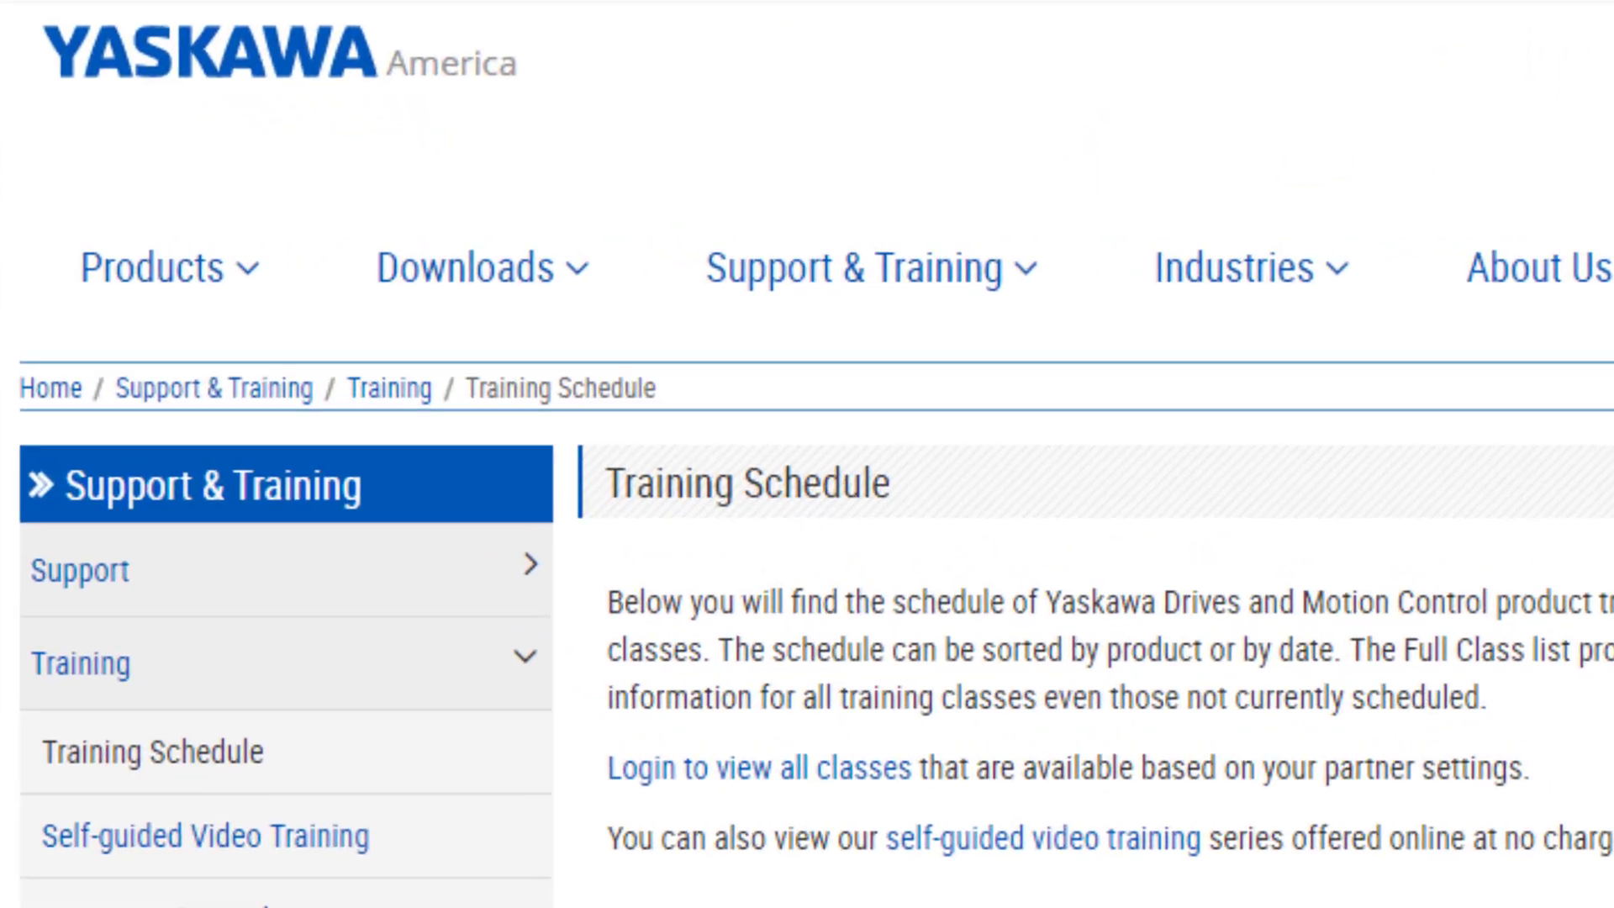
Look over the Support & Training links, then load yaskawa.com/iecsw for the MotionWorks IEC downloads
left_click(701, 258)
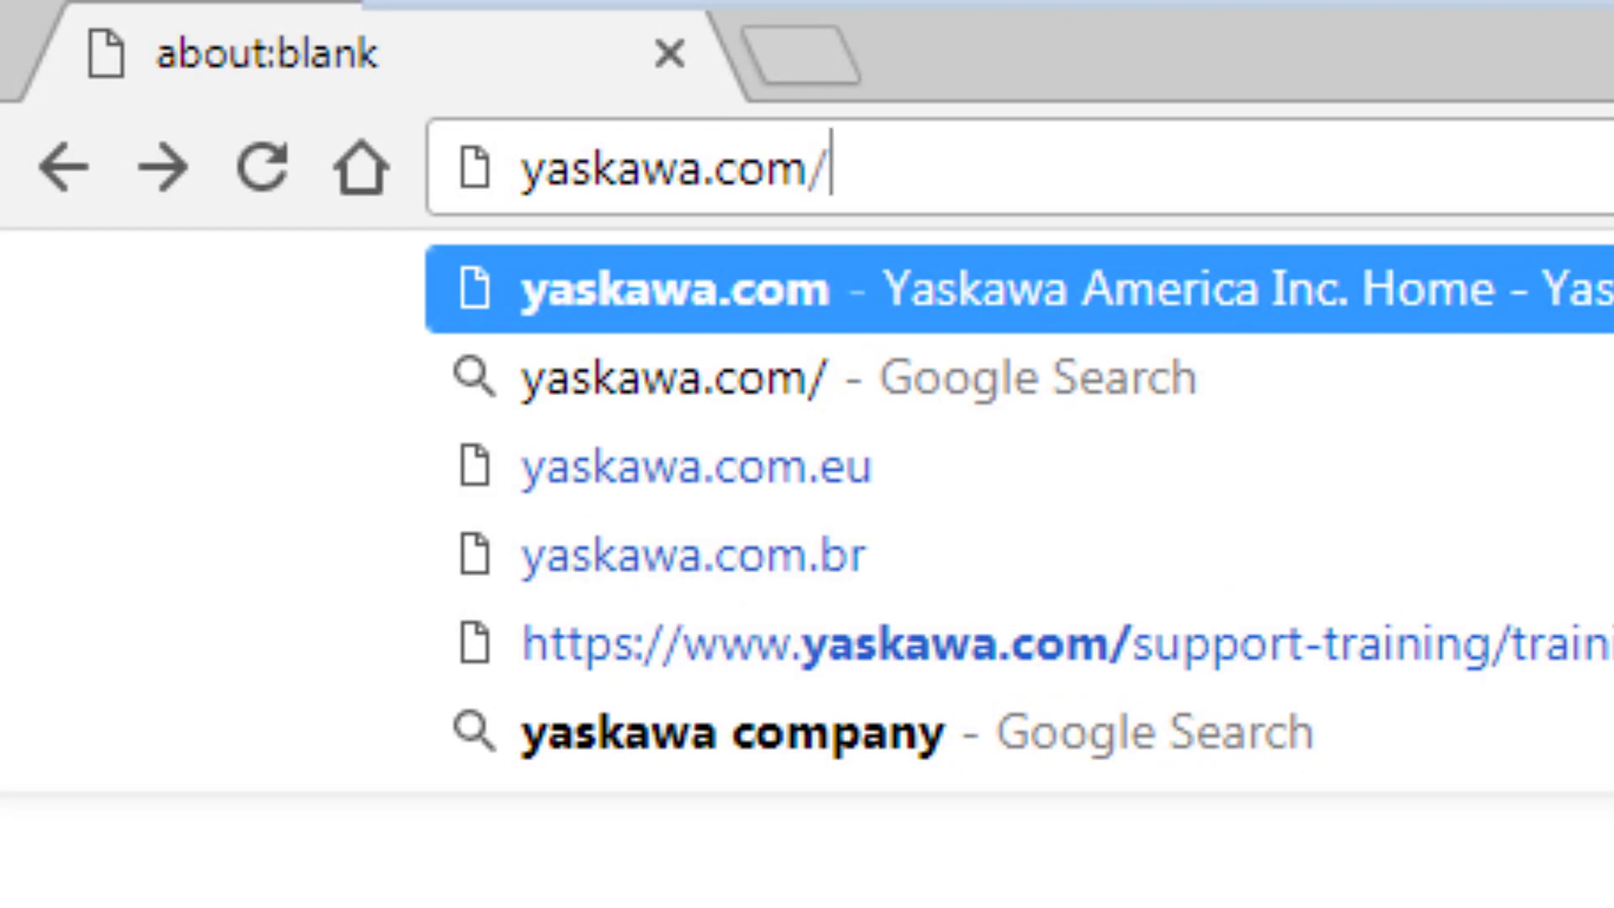
type("iecsw")
key("Return")
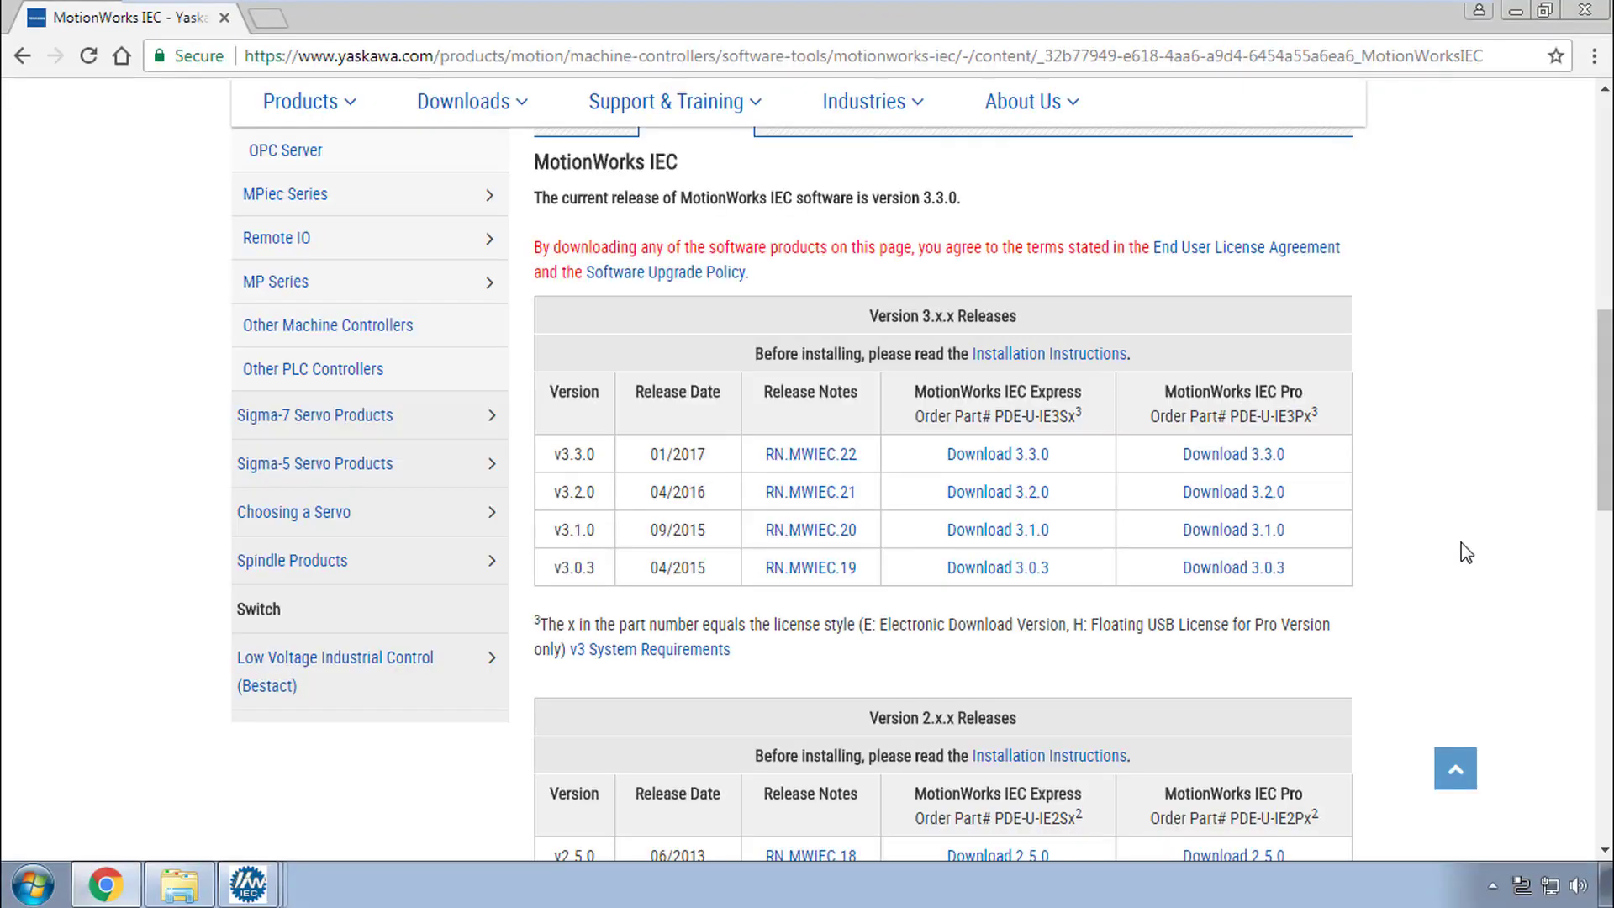